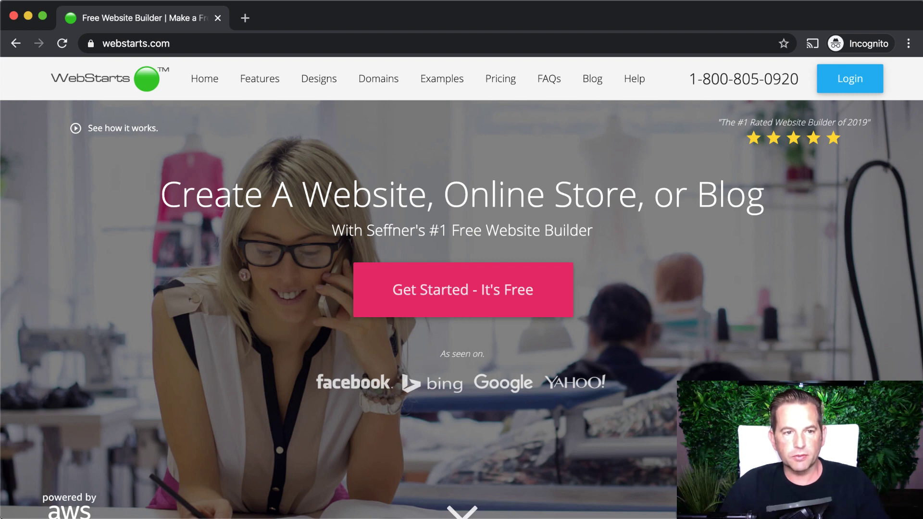
Start creating a free website and browse the available design templates.
left_click(507, 287)
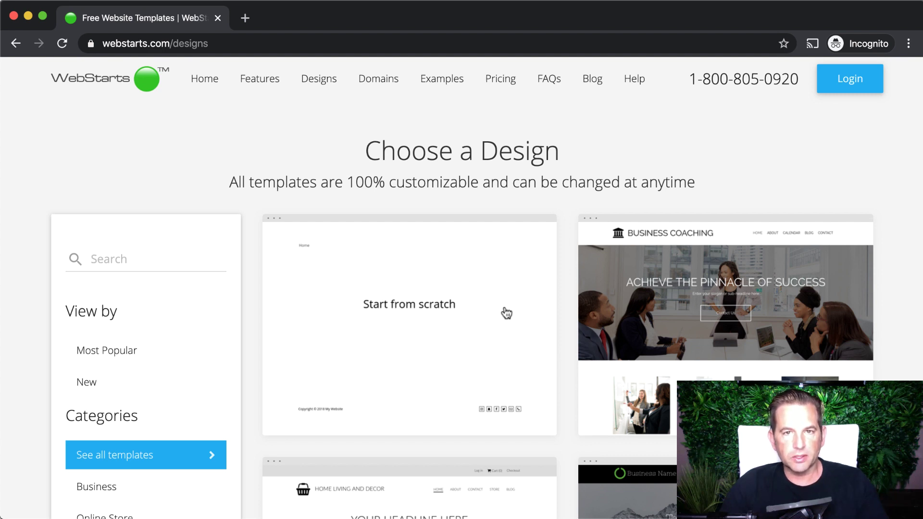
mouse_move(624, 366)
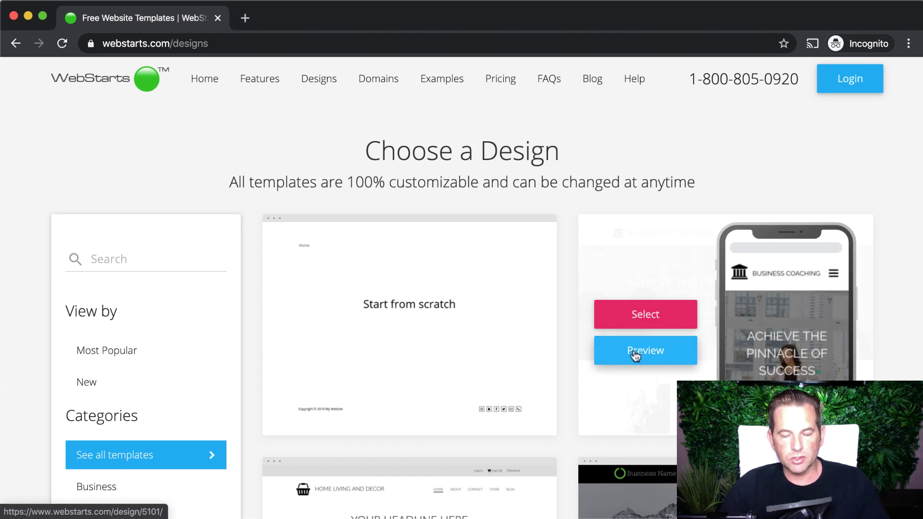
scroll(635, 355, "down", 5)
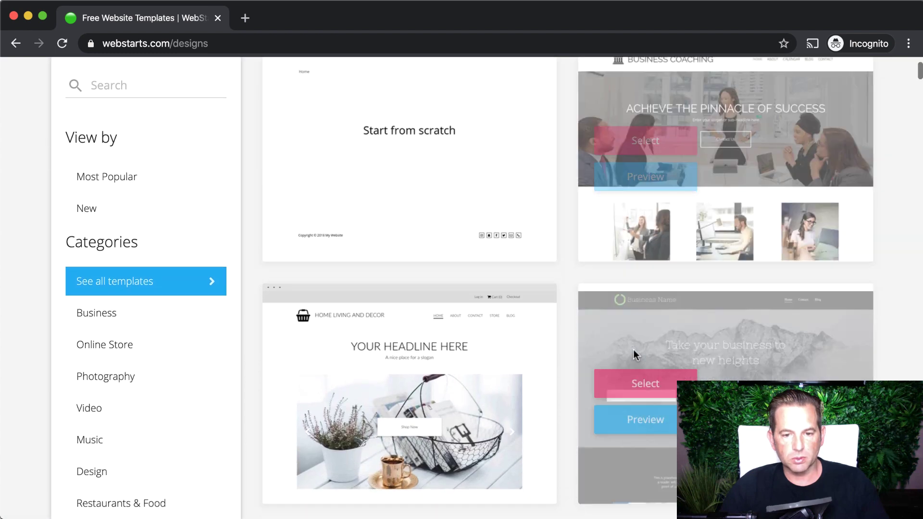
scroll(633, 350, "down", 1)
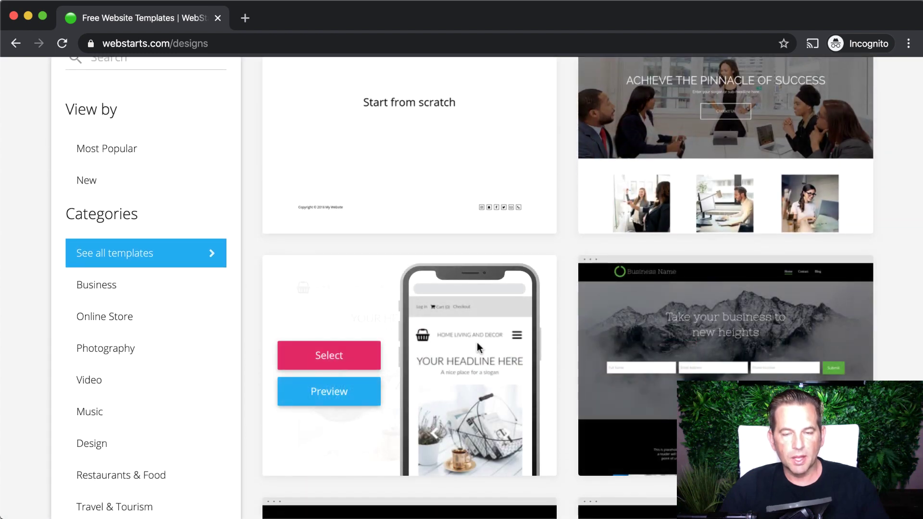
Filter the templates to Online Store, select the Home Living and Decor design, and close the sign-up form.
left_click(105, 324)
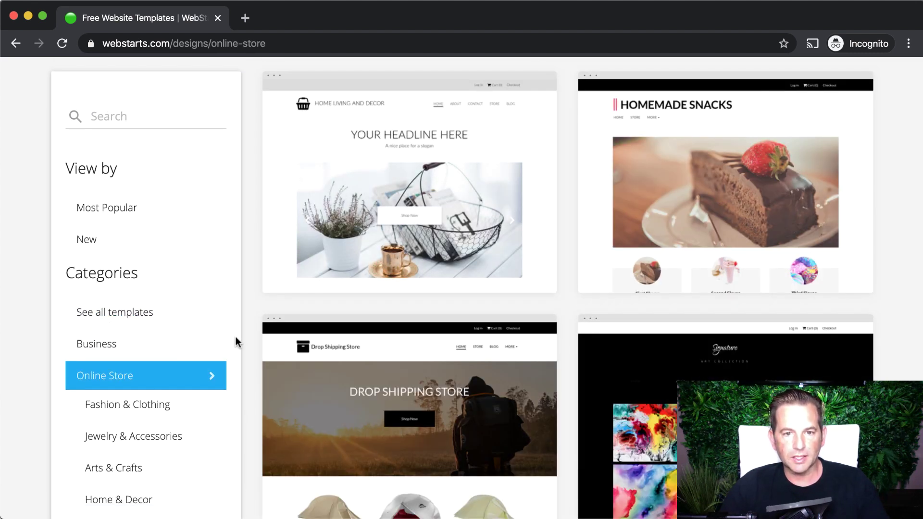
mouse_move(339, 270)
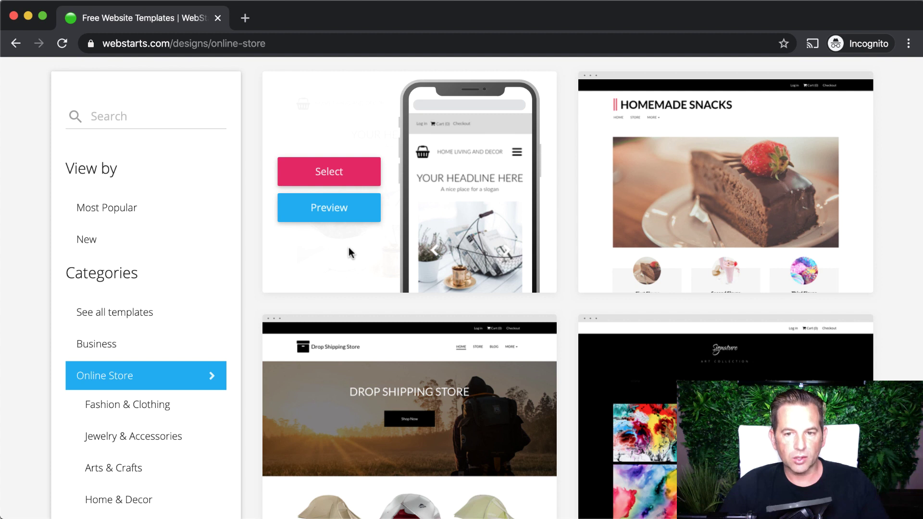
left_click(350, 176)
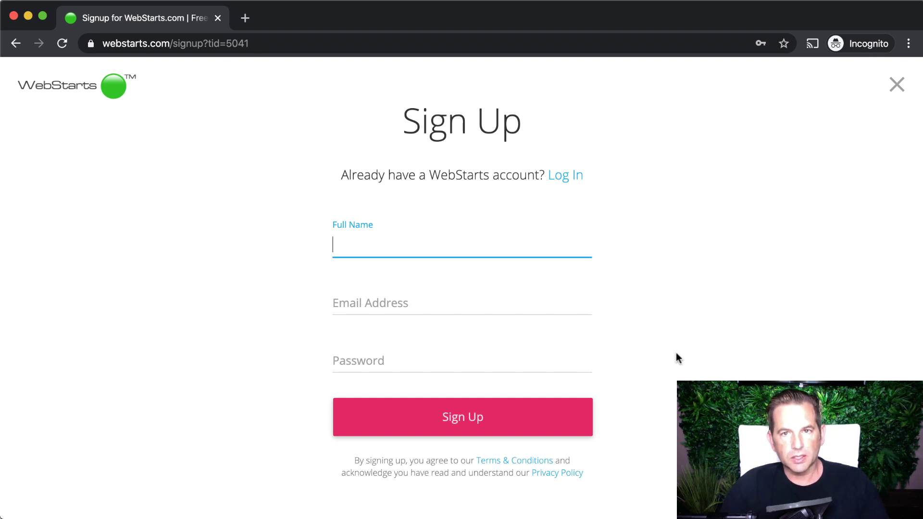
left_click(895, 86)
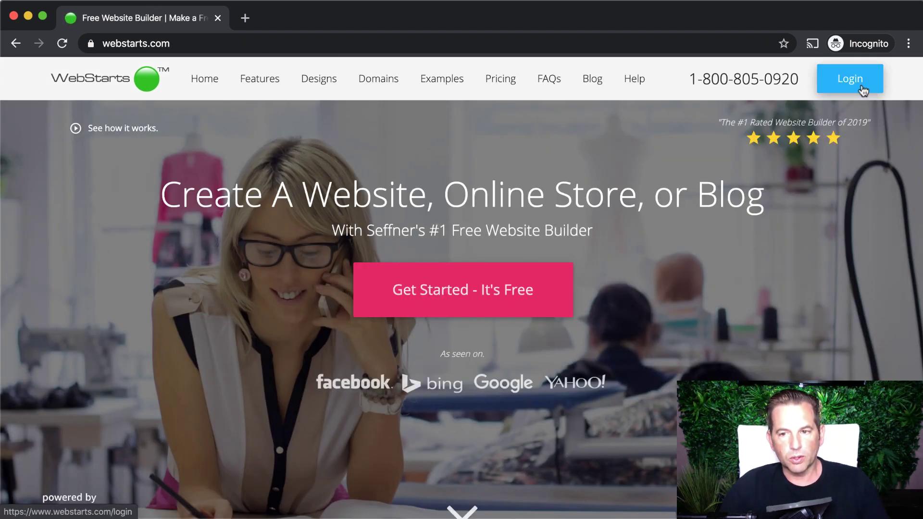
Log in to the existing account and check the notifications on its dashboard.
left_click(873, 92)
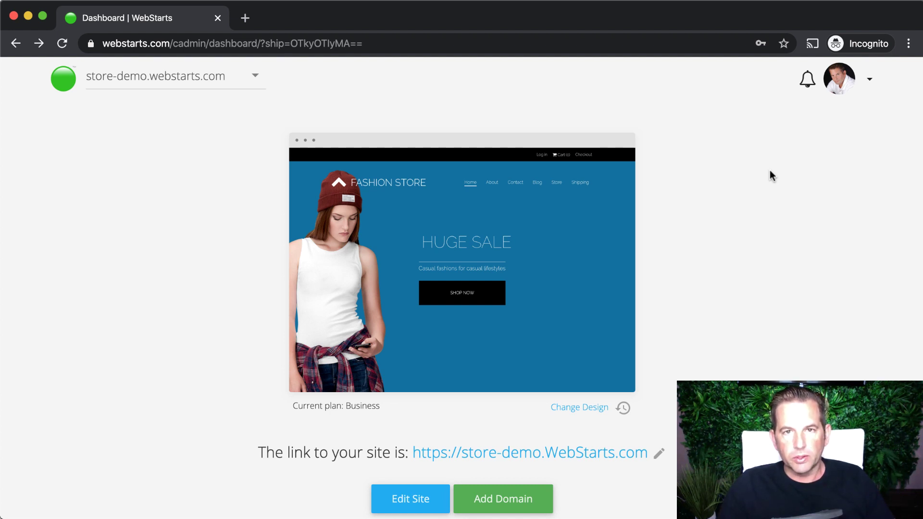
left_click(812, 86)
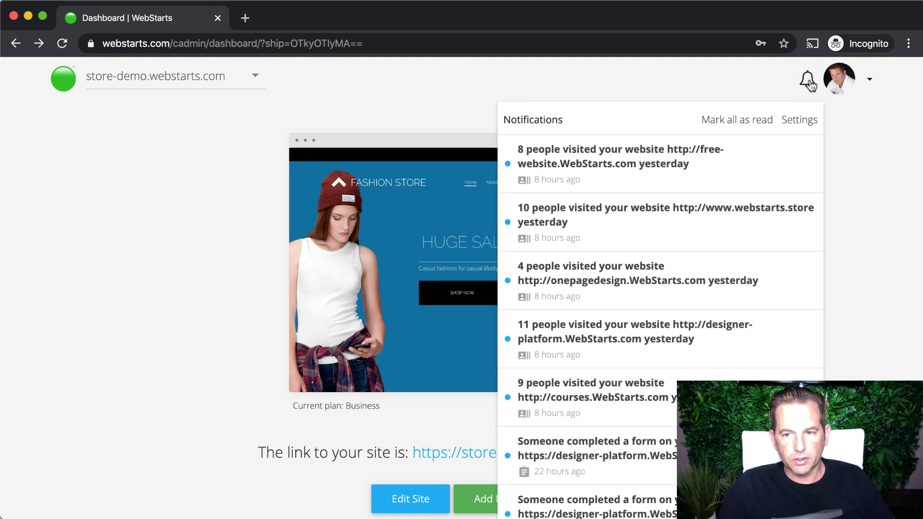
left_click(811, 85)
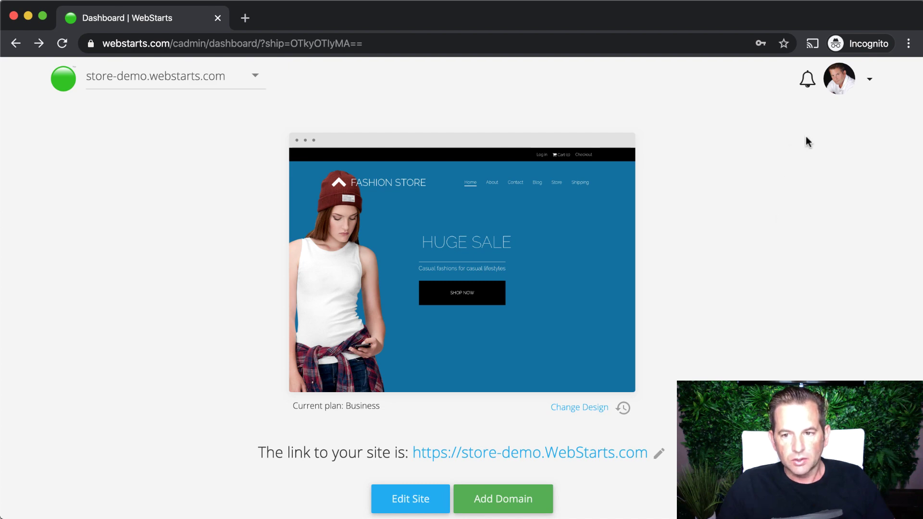
left_click(809, 82)
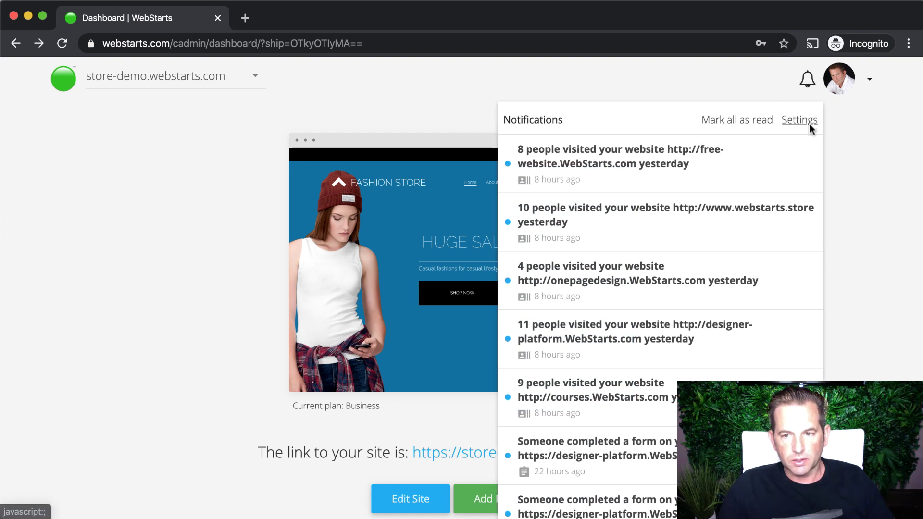
left_click(835, 145)
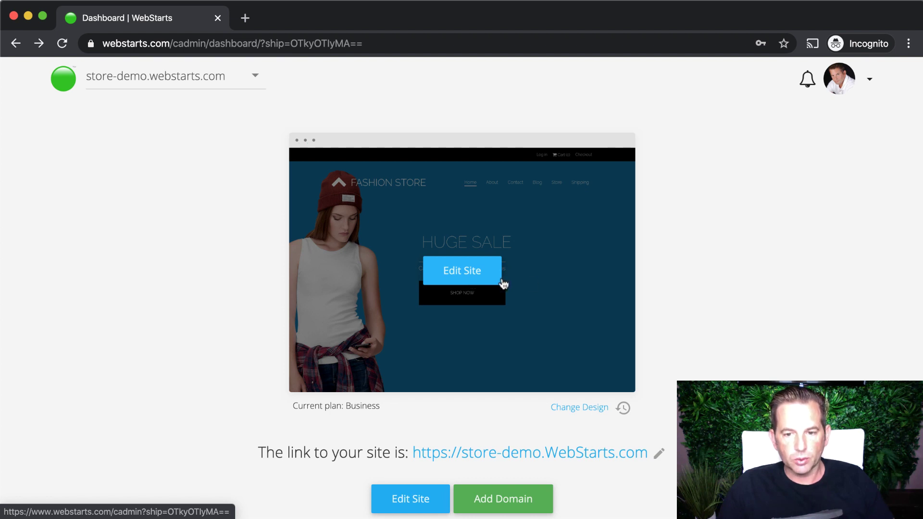
View the published store-demo.WebStarts.com site from its dashboard link and return to the dashboard.
scroll(669, 307, "down", 5)
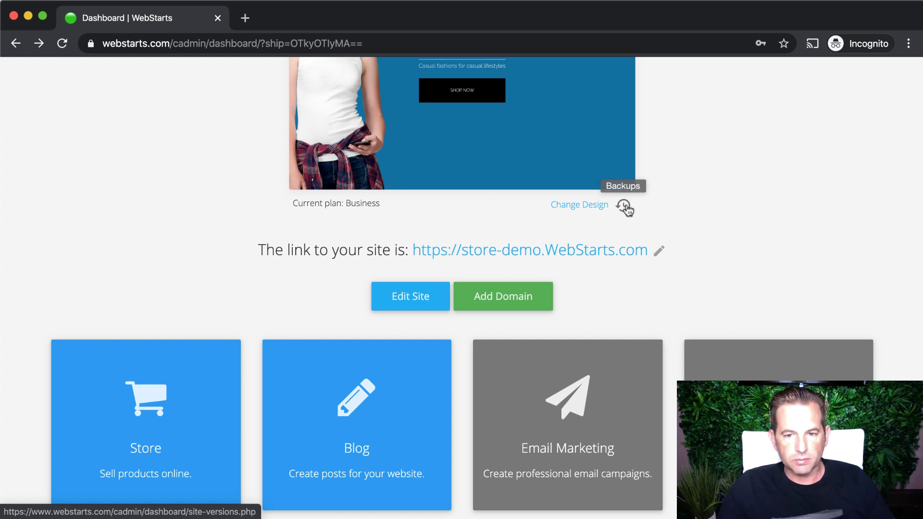
left_click(523, 252)
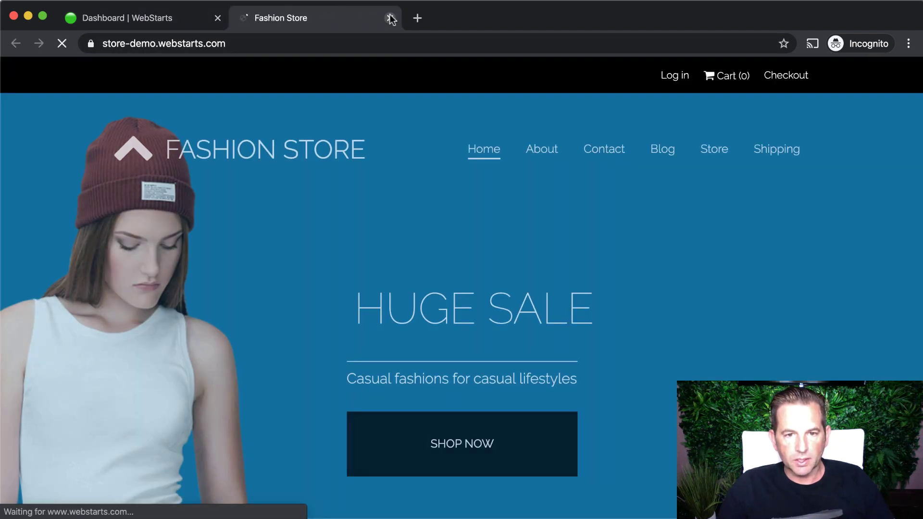
left_click(390, 17)
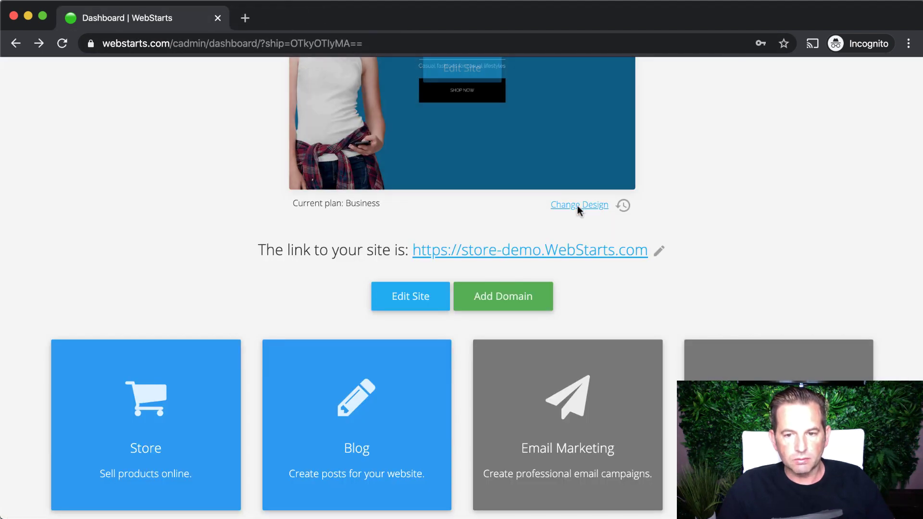
Open the store manager from the dashboard and open the Mens Crew T-Shirt product for editing.
scroll(722, 241, "up", 2)
scroll(723, 246, "down", 5)
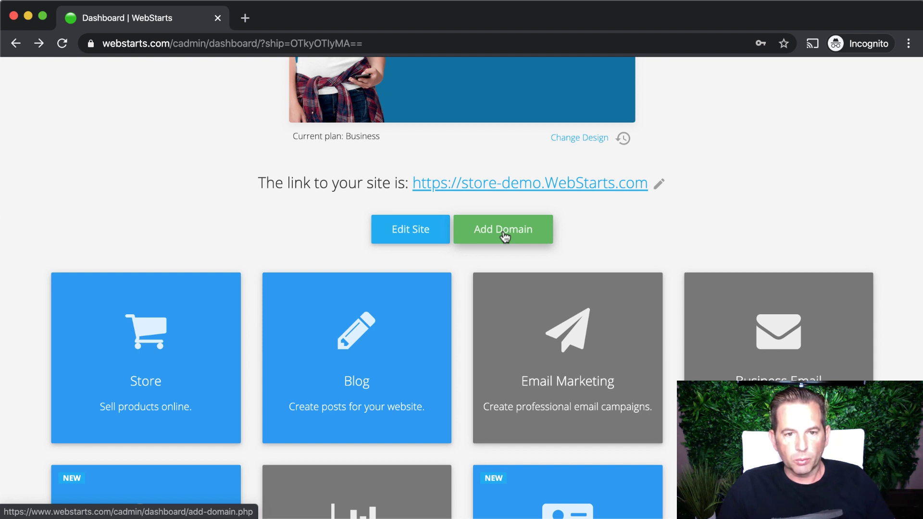
scroll(210, 251, "down", 3)
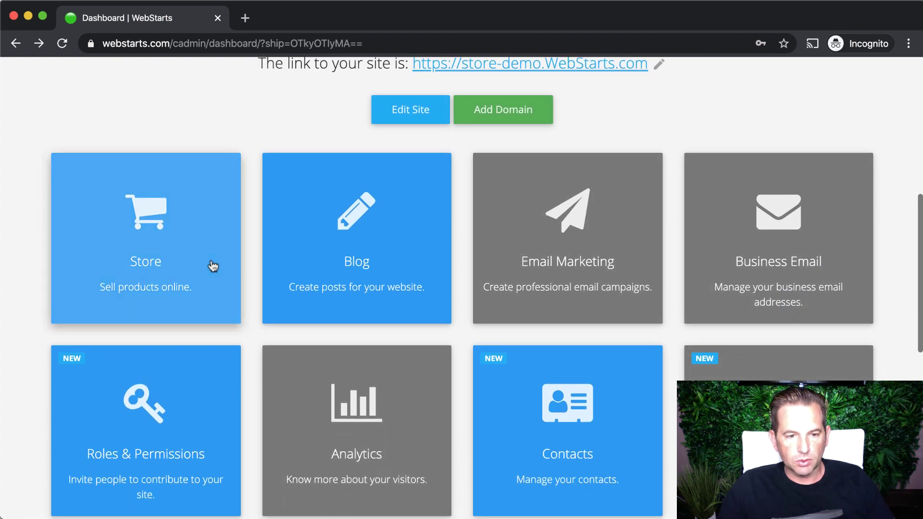
scroll(217, 268, "down", 1)
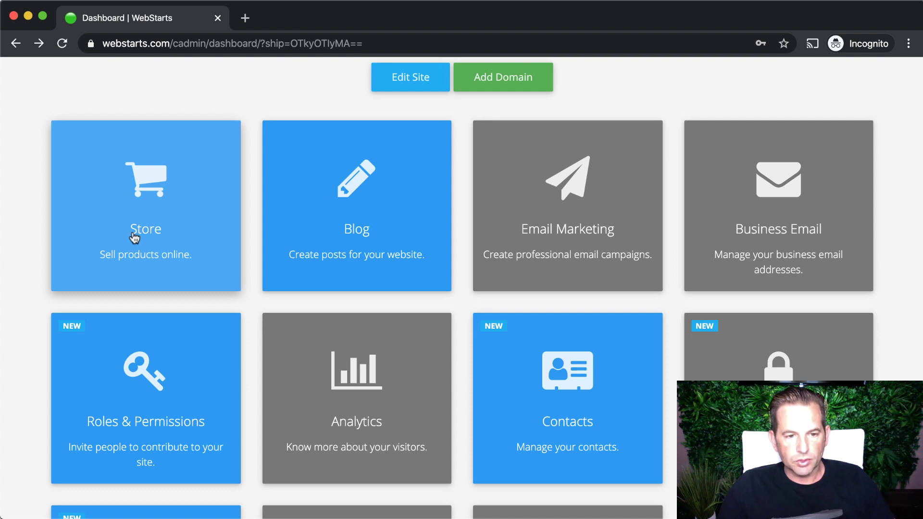
left_click(157, 230)
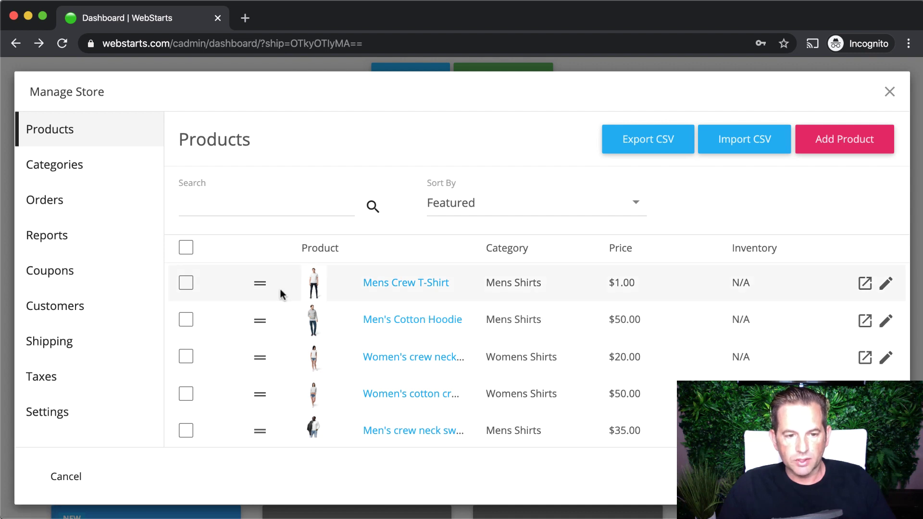
mouse_move(262, 285)
left_mouse_down()
mouse_move(260, 311)
mouse_move(259, 286)
left_mouse_up()
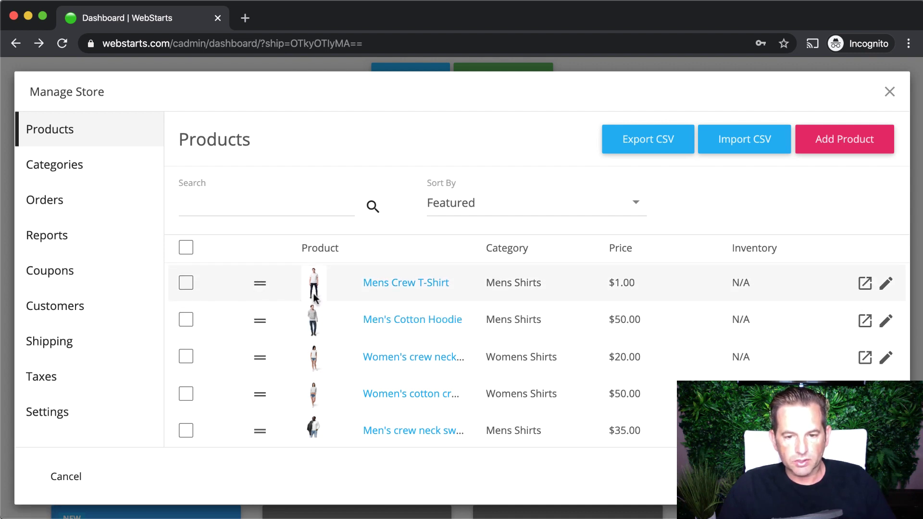
left_click(397, 285)
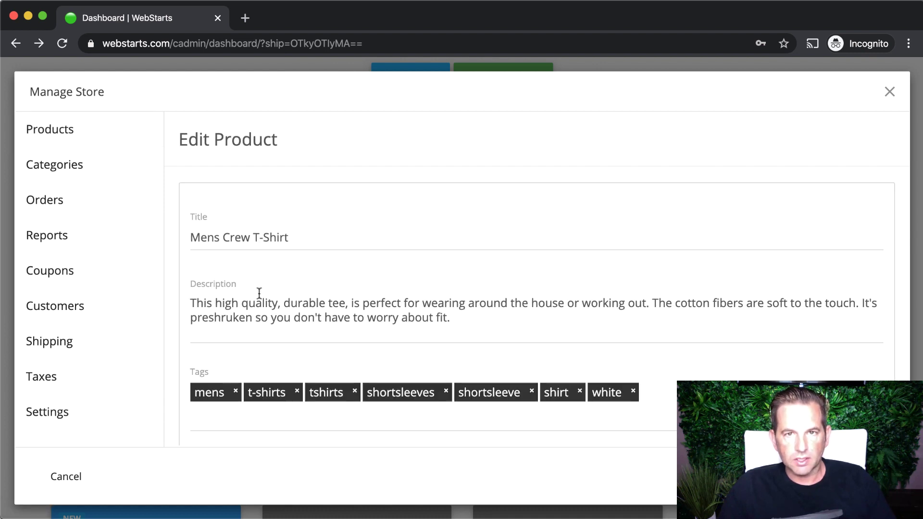
Examine the product's title, description, tags, images, videos, pricing, SEO friendly URL, category and shipping fields.
scroll(371, 366, "down", 1)
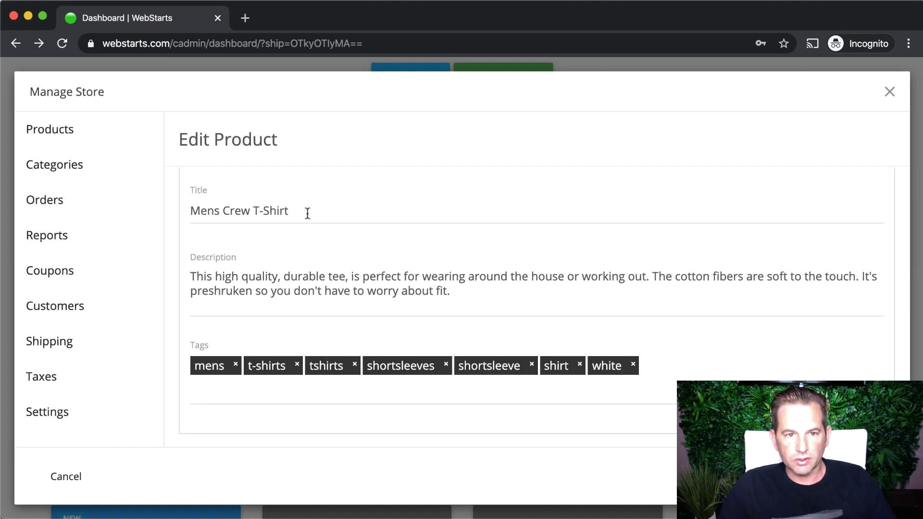
scroll(313, 244, "down", 3)
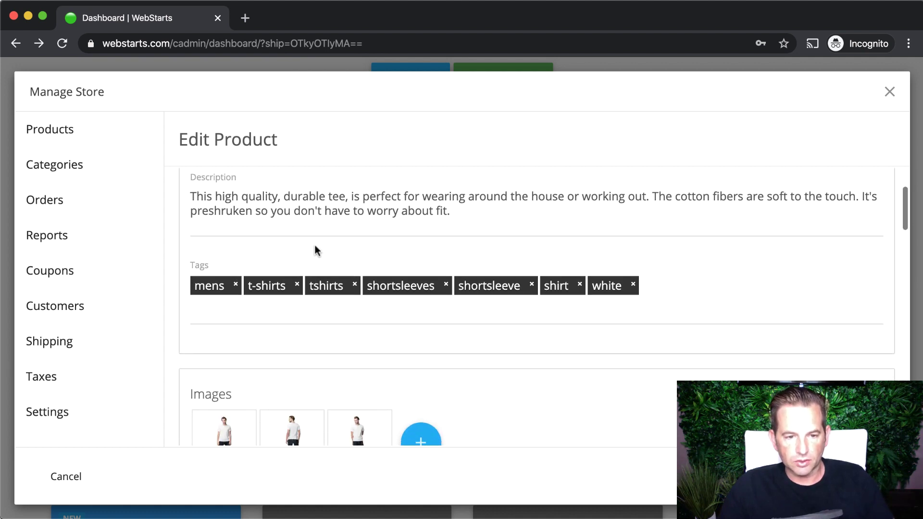
scroll(315, 250, "down", 3)
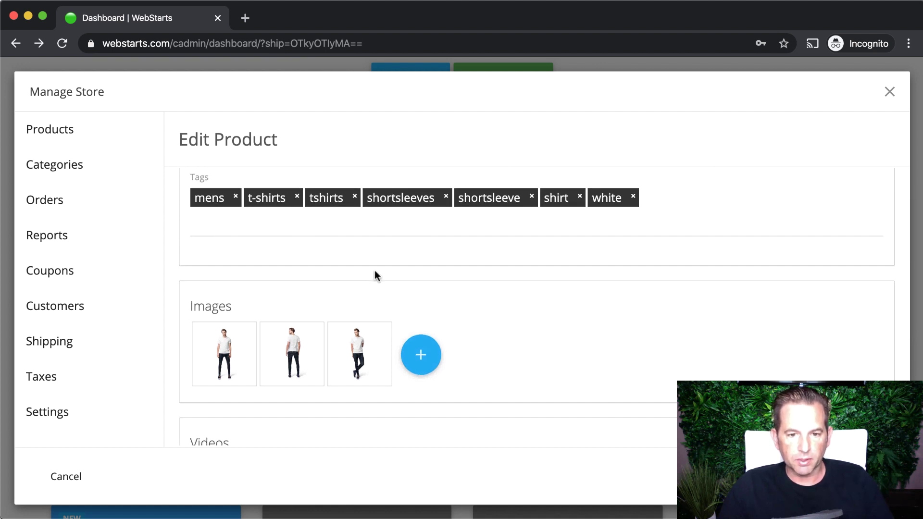
scroll(374, 270, "down", 1)
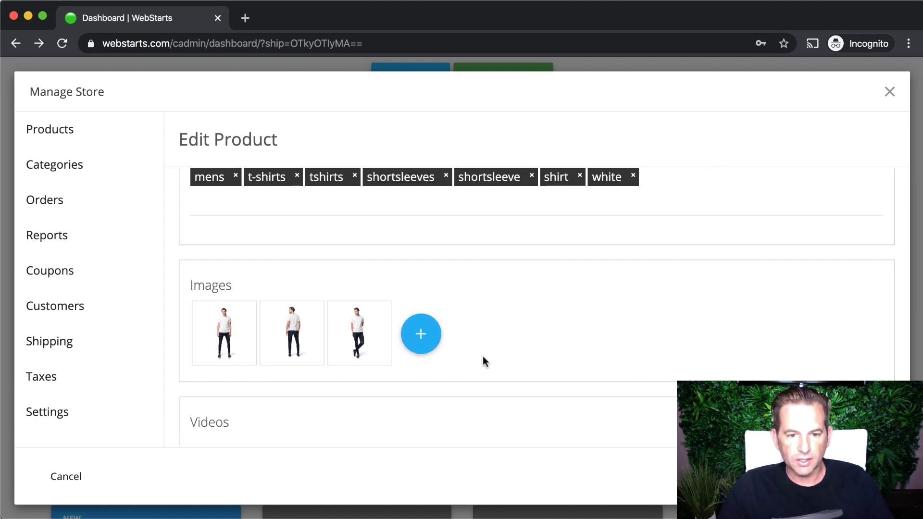
scroll(483, 361, "down", 2)
scroll(426, 320, "down", 3)
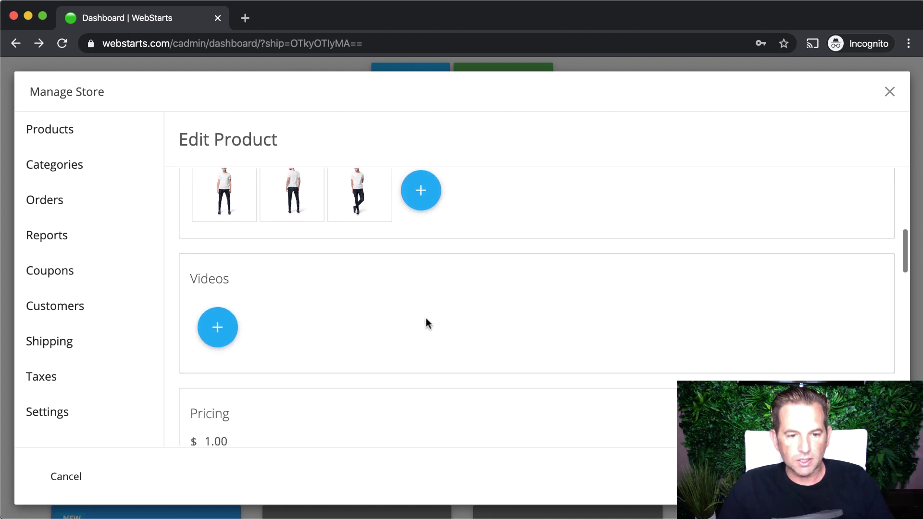
scroll(255, 322, "down", 1)
scroll(229, 313, "down", 4)
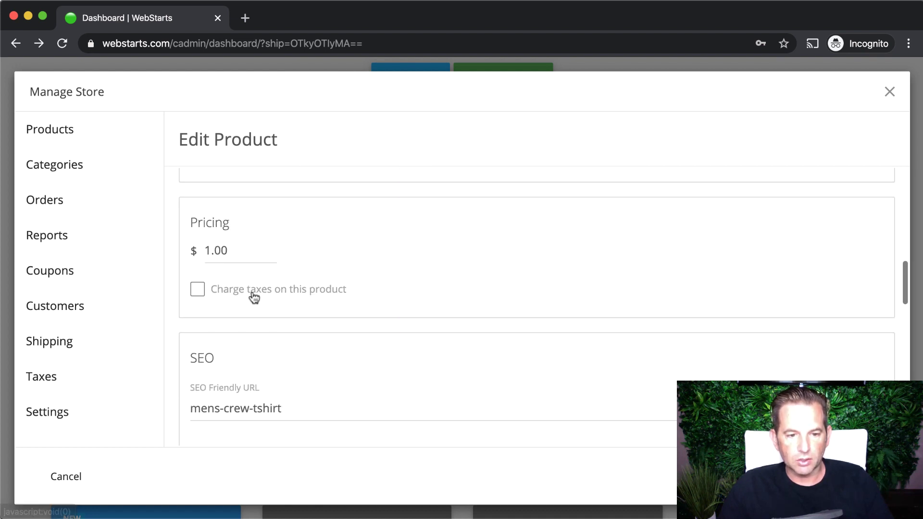
scroll(526, 409, "down", 2)
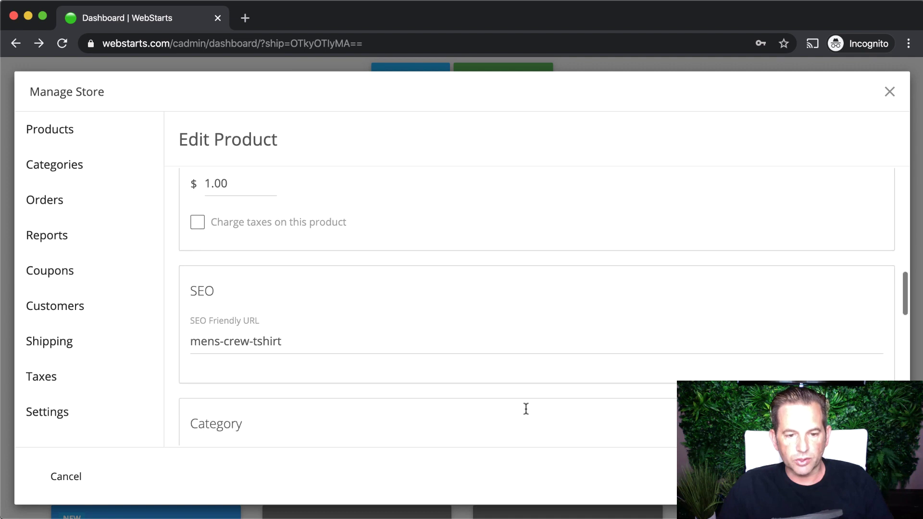
scroll(426, 387, "down", 2)
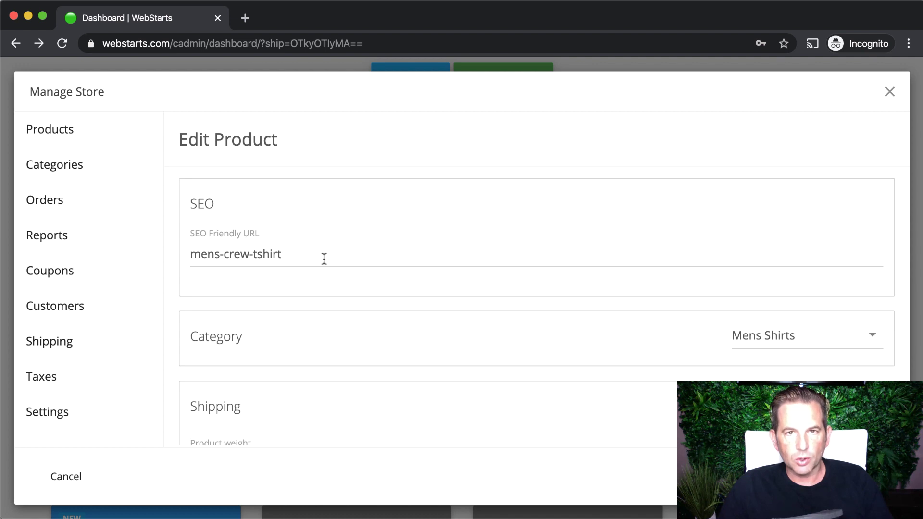
scroll(381, 354, "down", 2)
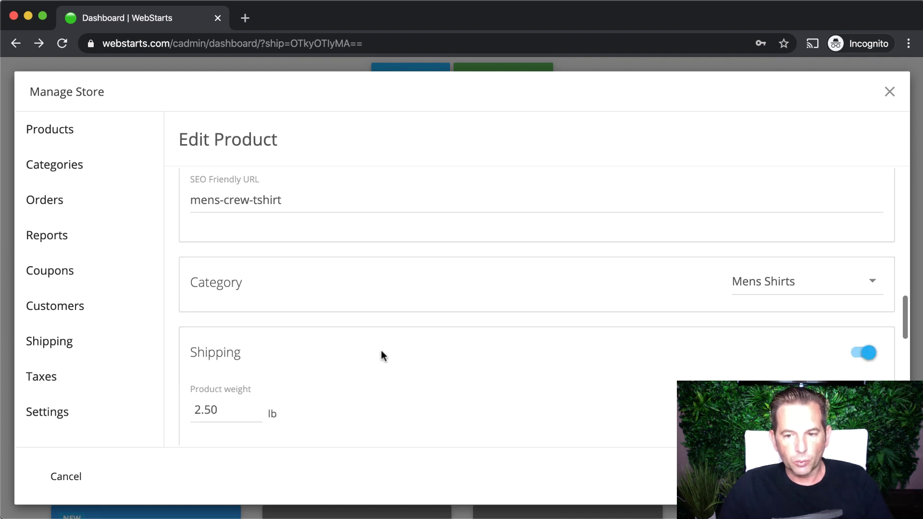
scroll(383, 356, "down", 2)
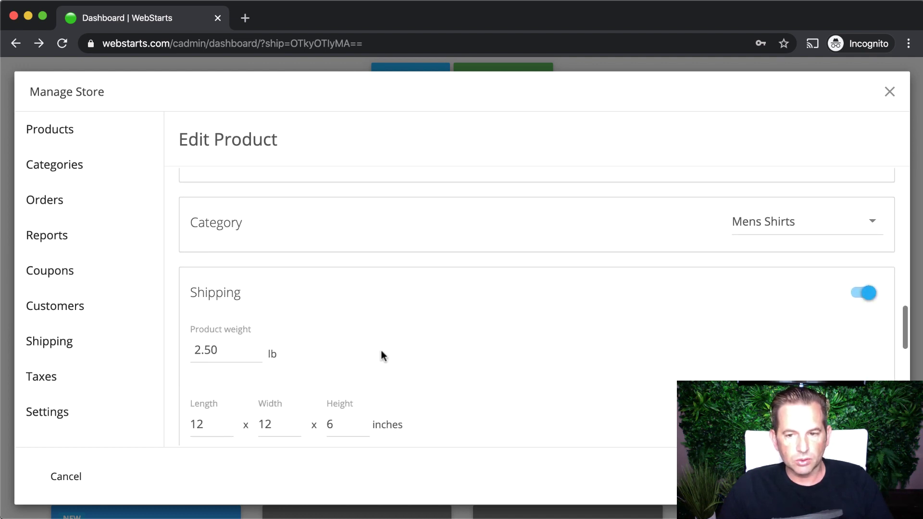
Look through the category options for the product, keep Mens Shirts, and view its shipping settings.
left_click(859, 196)
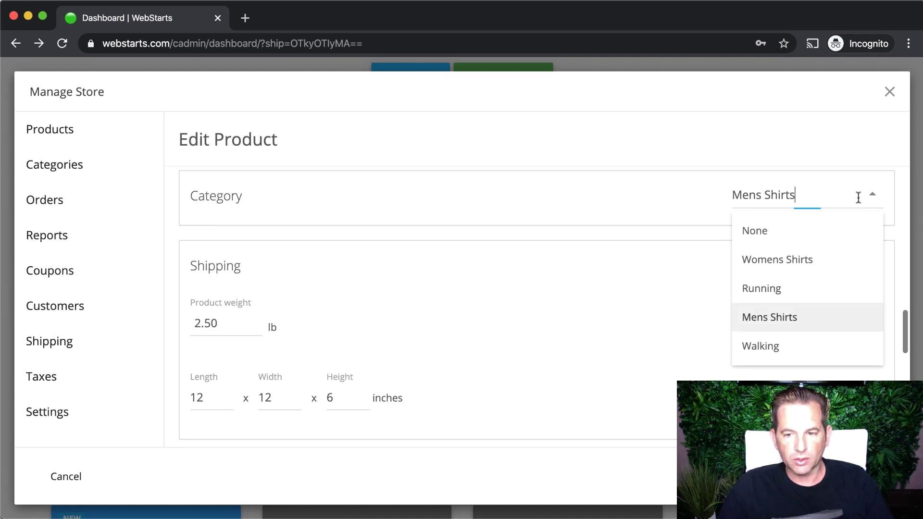
left_click(570, 291)
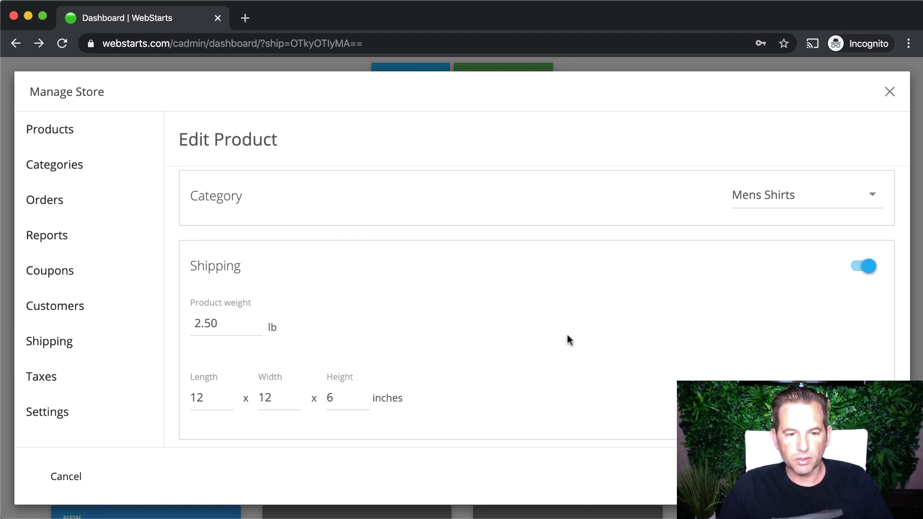
scroll(568, 336, "down", 2)
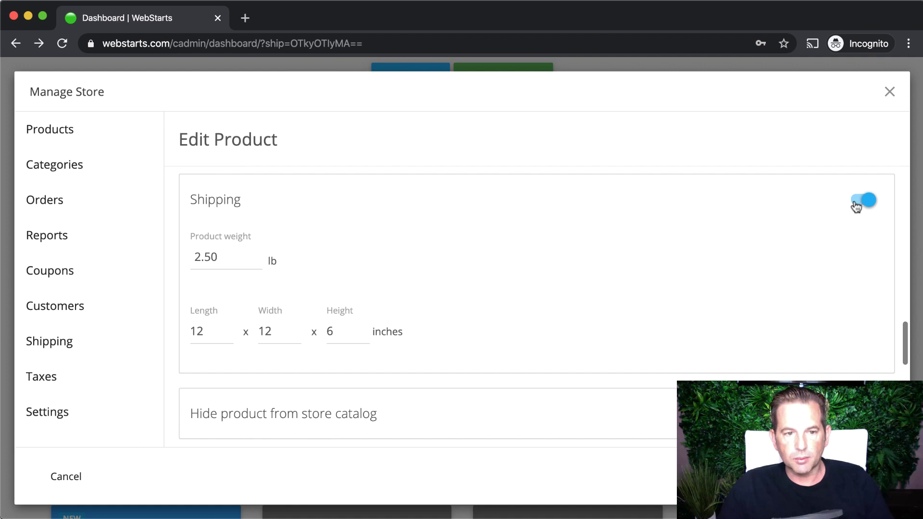
Examine the product's remaining settings: shipping weight and dimensions, catalog visibility, variants, inventory management and digital delivery.
scroll(656, 285, "down", 4)
scroll(657, 286, "down", 2)
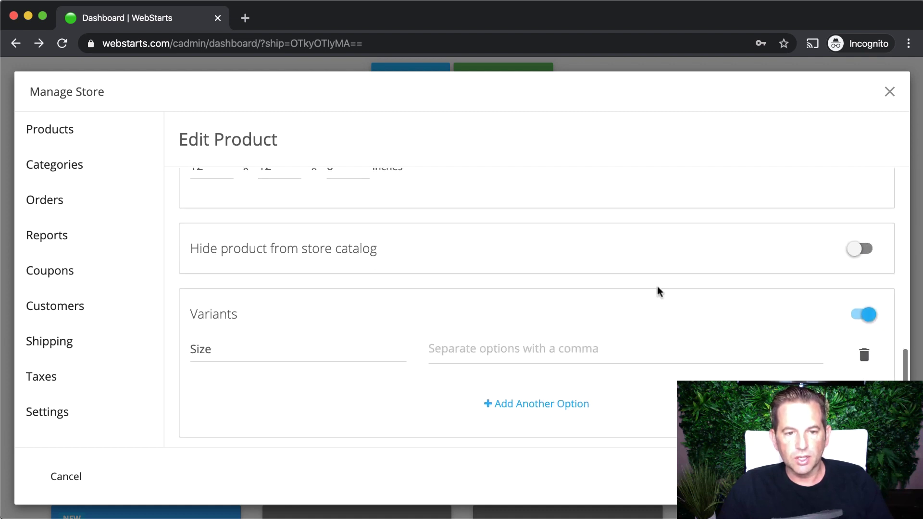
scroll(657, 286, "up", 2)
scroll(656, 291, "up", 2)
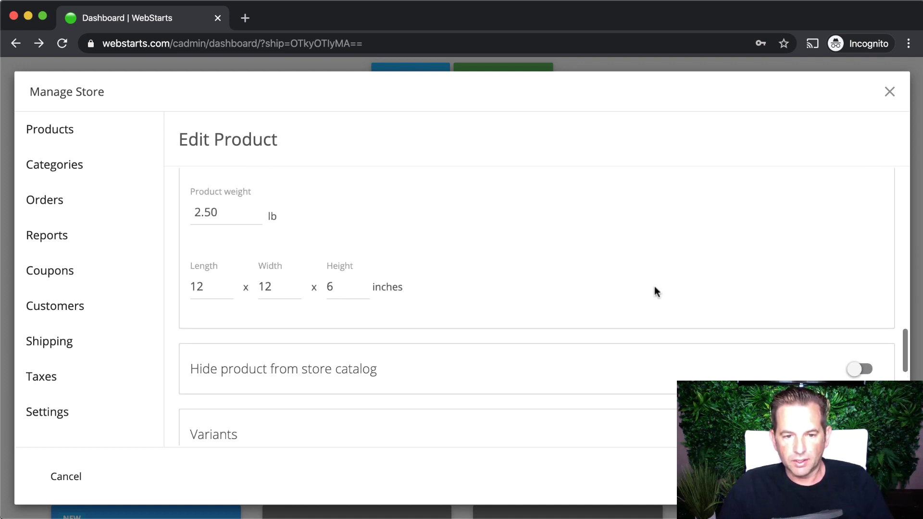
scroll(703, 349, "down", 4)
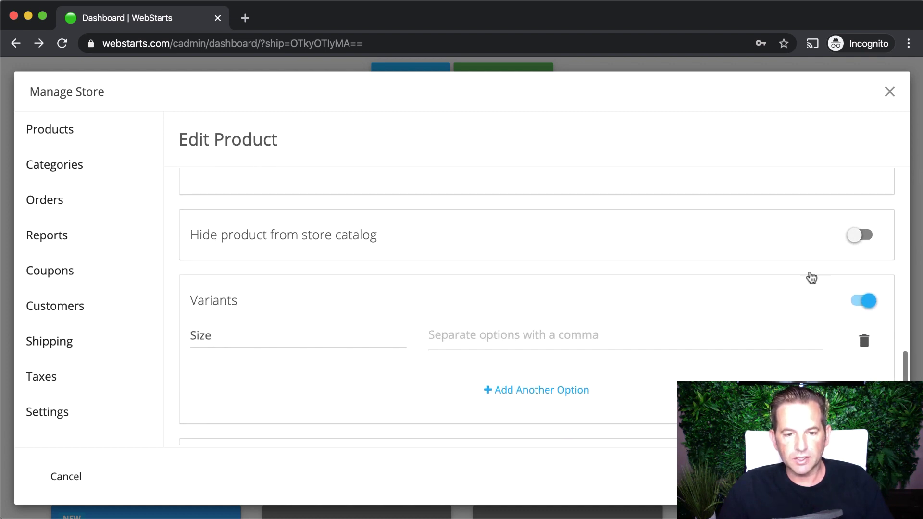
scroll(789, 294, "down", 3)
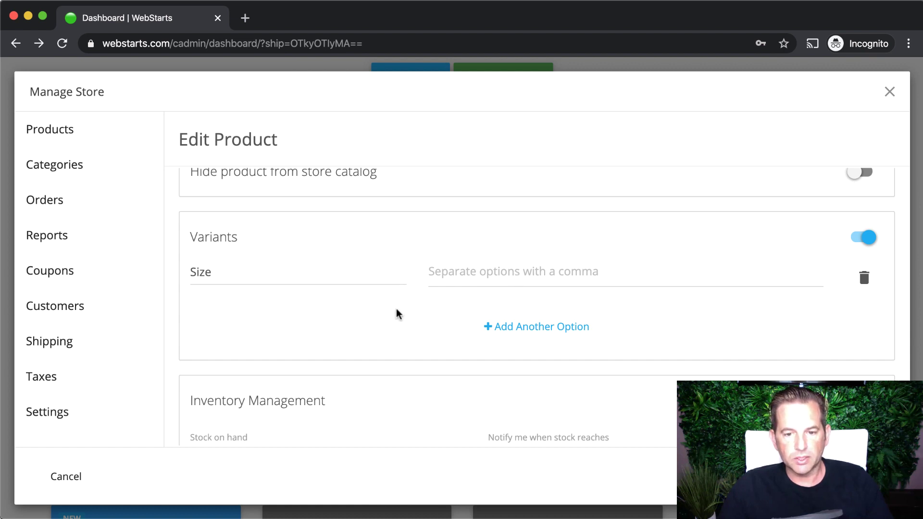
scroll(396, 314, "down", 1)
scroll(397, 313, "down", 5)
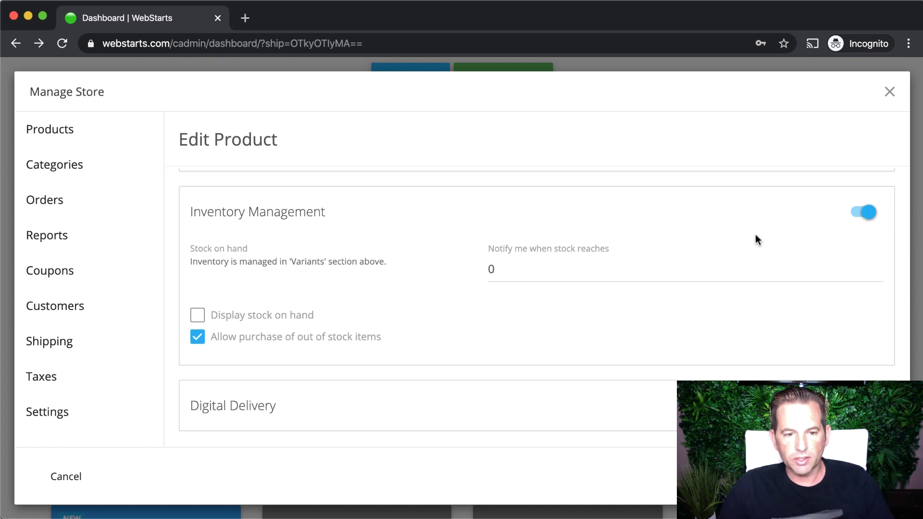
scroll(708, 249, "down", 1)
scroll(707, 247, "down", 1)
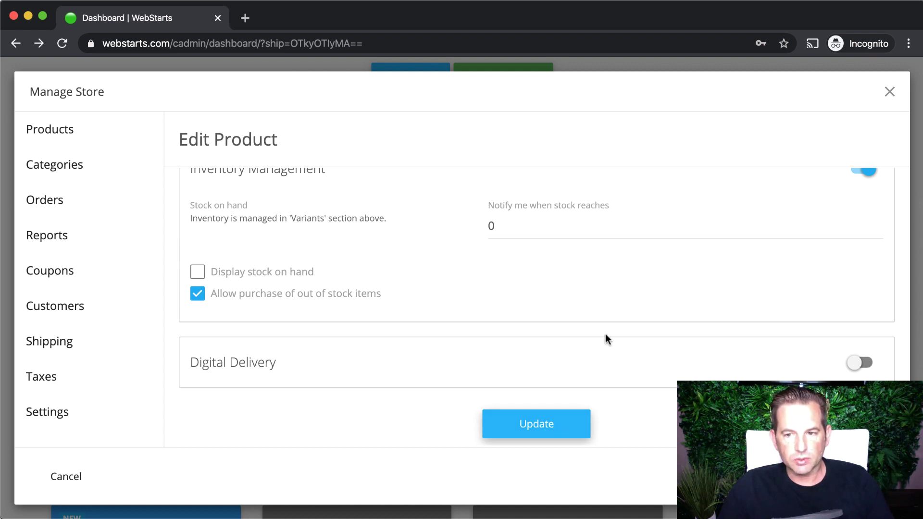
scroll(639, 312, "up", 5)
scroll(643, 317, "up", 10)
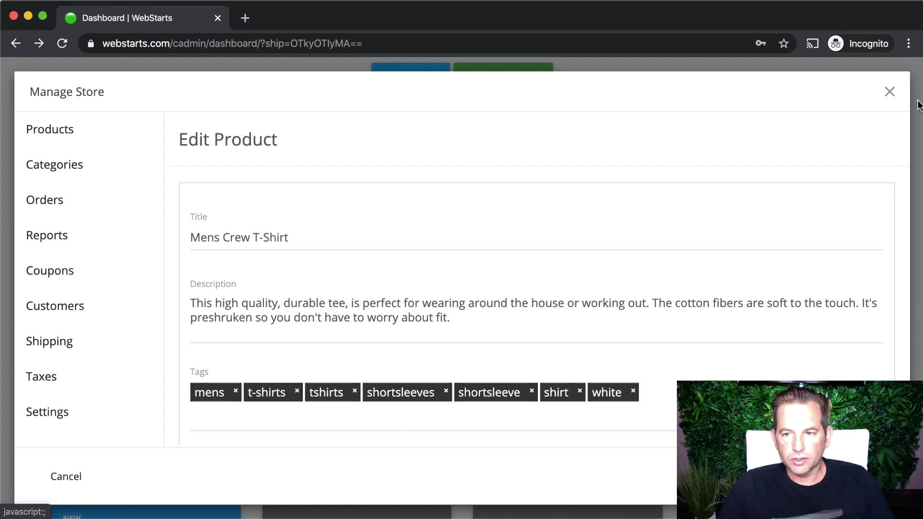
Close the store manager without updating the product and open the store-demo site in the page editor.
left_click(891, 93)
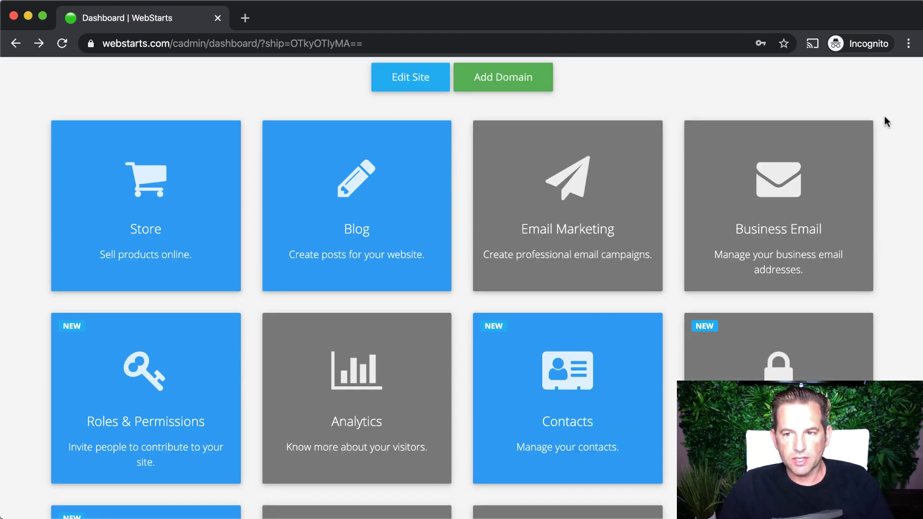
scroll(886, 121, "up", 10)
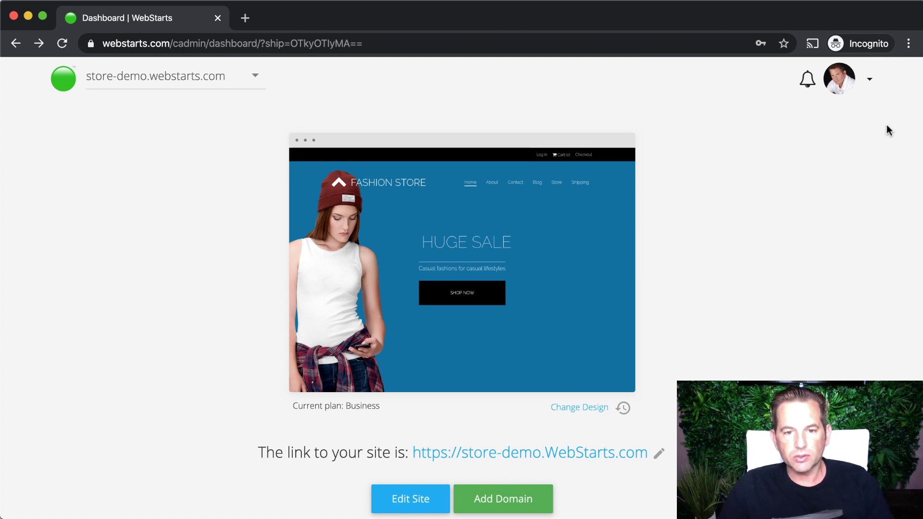
left_click(473, 279)
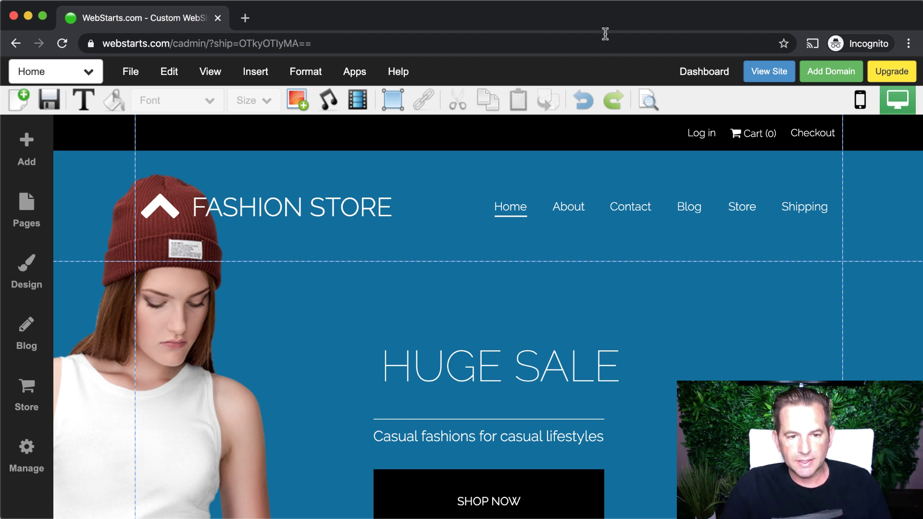
Shift the FASHION STORE title in the Home page header slightly to the right and deselect it.
left_click(347, 213)
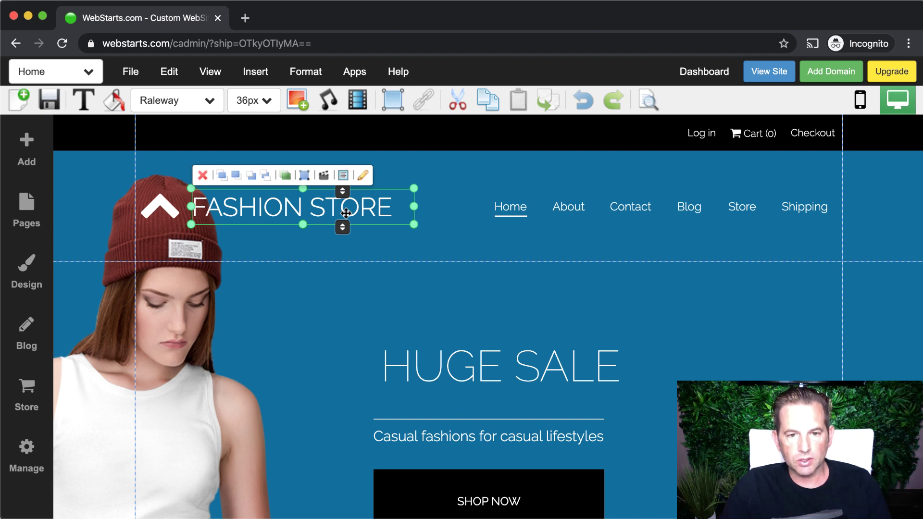
mouse_move(330, 204)
left_mouse_down()
mouse_move(352, 207)
mouse_move(385, 236)
mouse_move(379, 209)
mouse_move(325, 202)
left_mouse_up()
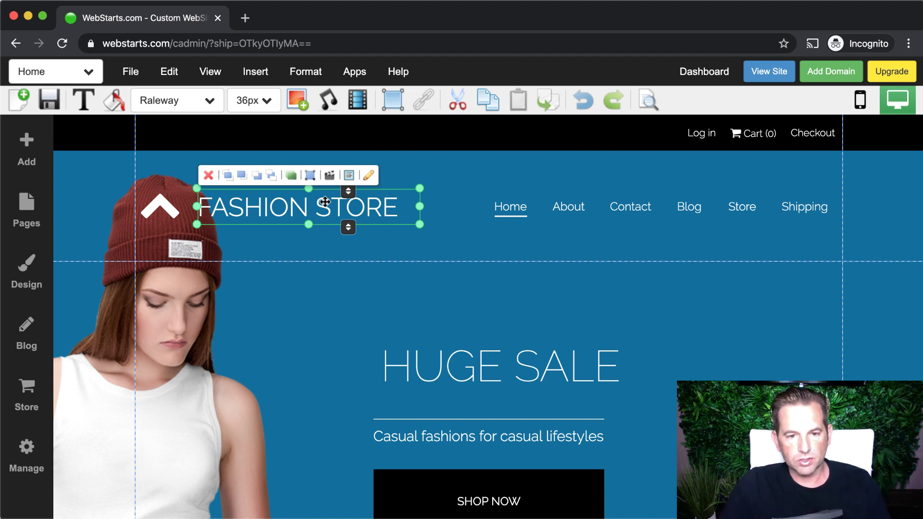
left_click(579, 238)
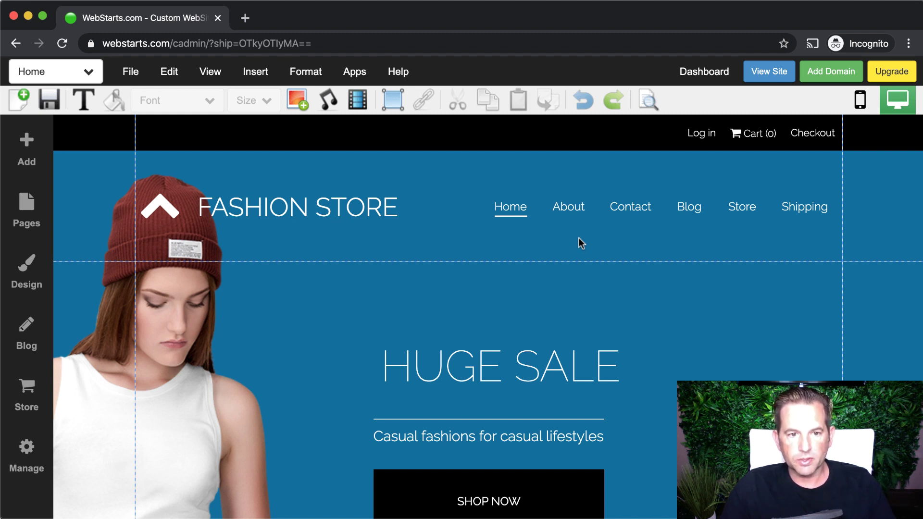
Inspect the Home page's blue banner, navigation menu and footer by selecting each of them.
left_click(110, 216)
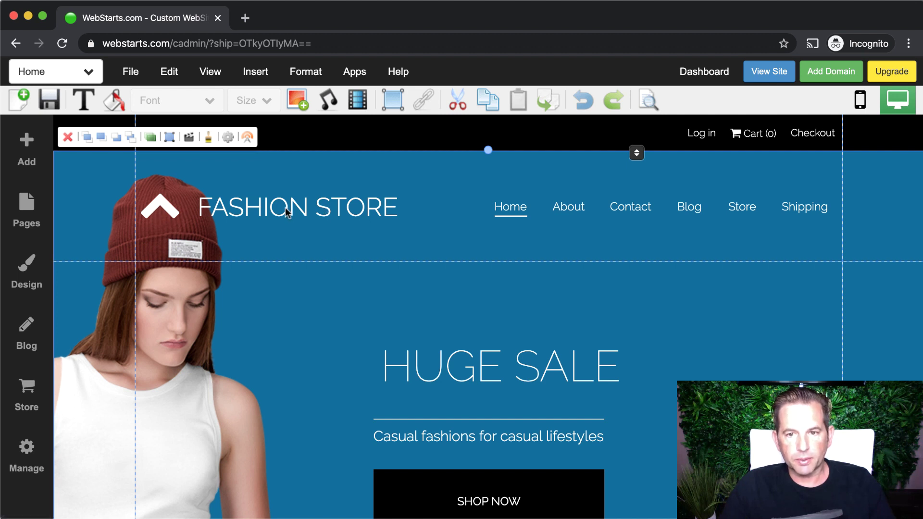
left_click(610, 214)
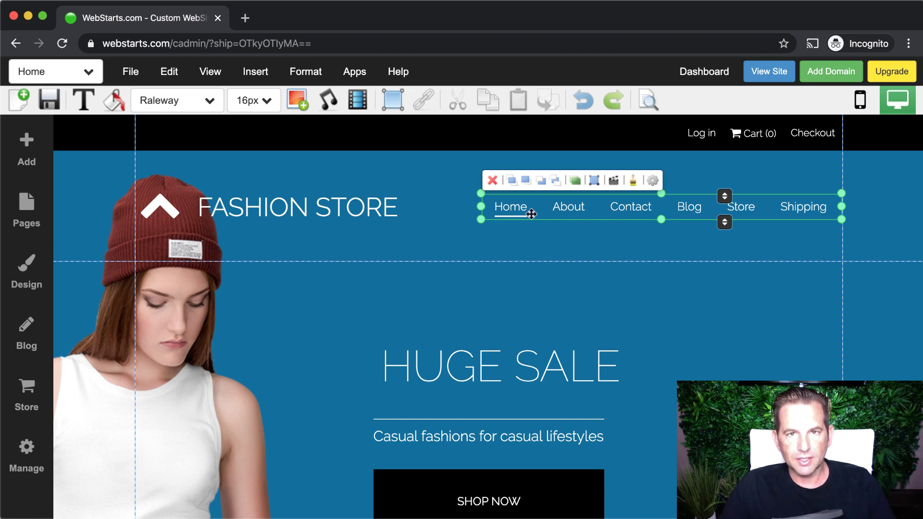
scroll(553, 250, "down", 10)
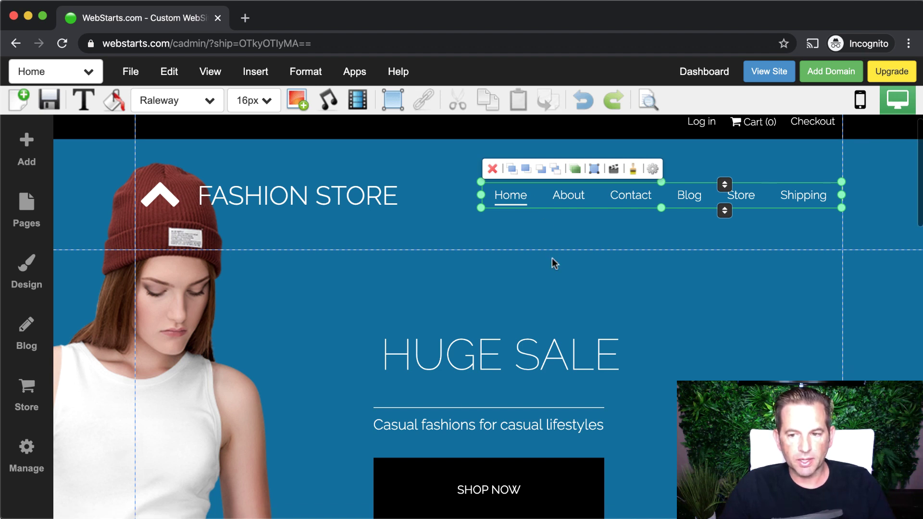
scroll(554, 263, "down", 8)
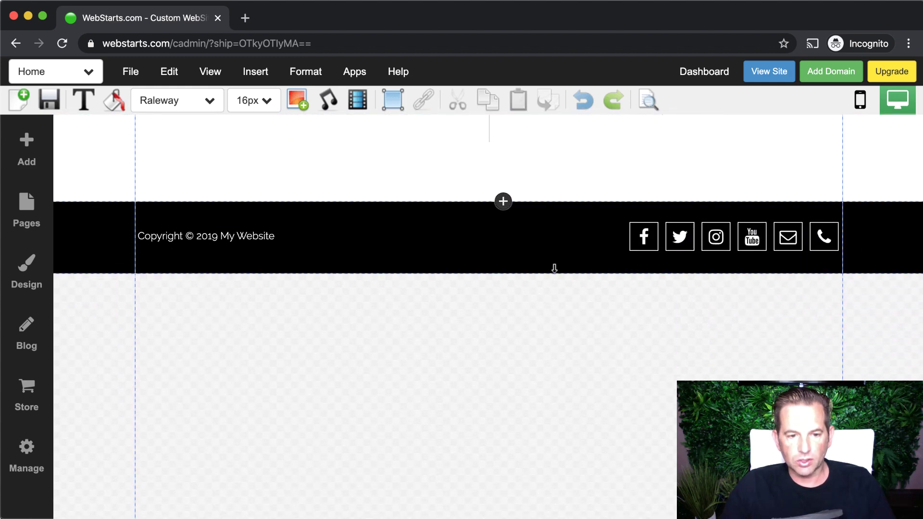
left_click(120, 242)
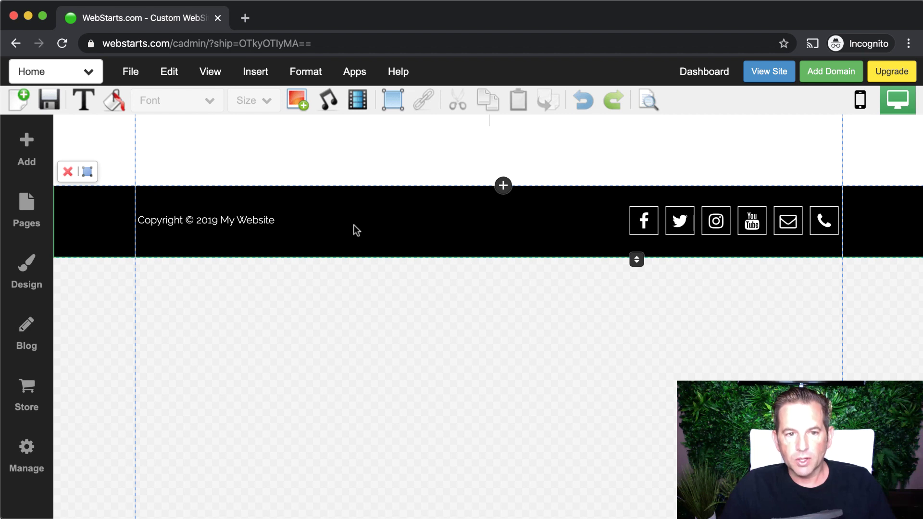
scroll(357, 225, "up", 20)
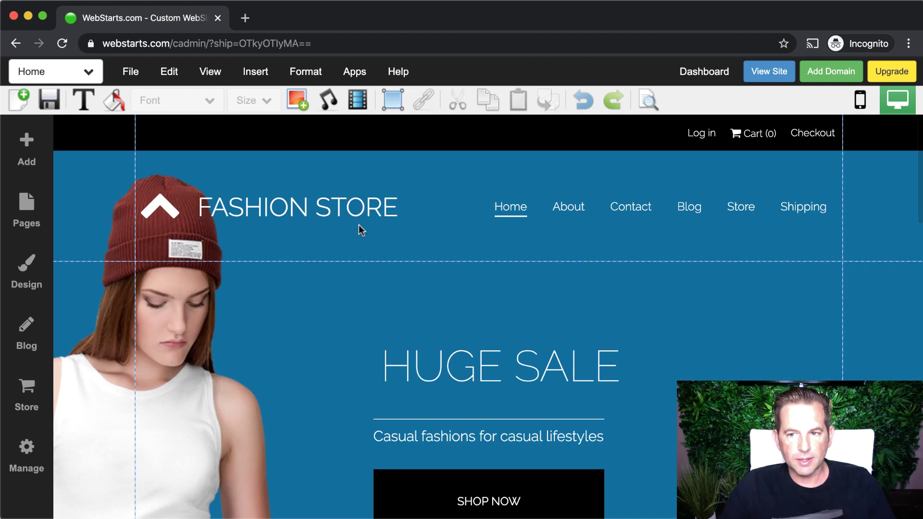
left_click(220, 80)
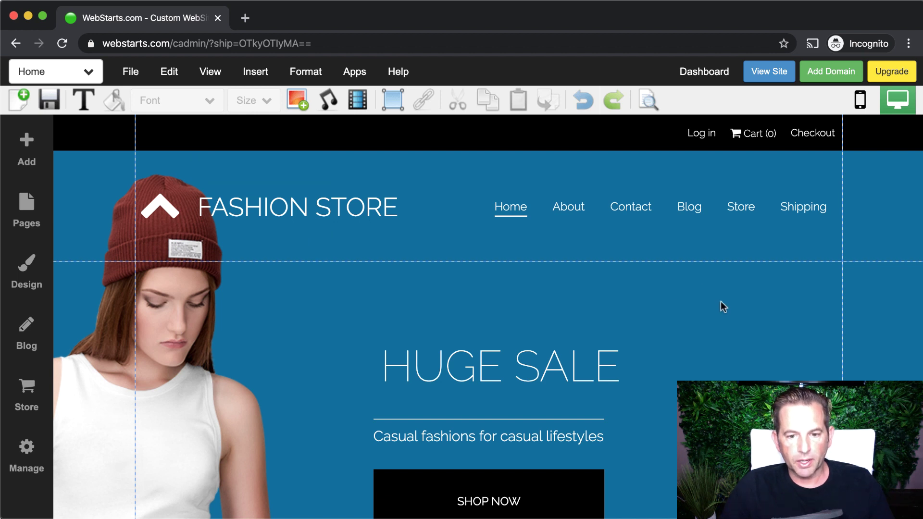
Reduce the height of the HUGE SALE heading's text box and move the SHOP NOW button slightly up.
left_click(527, 358)
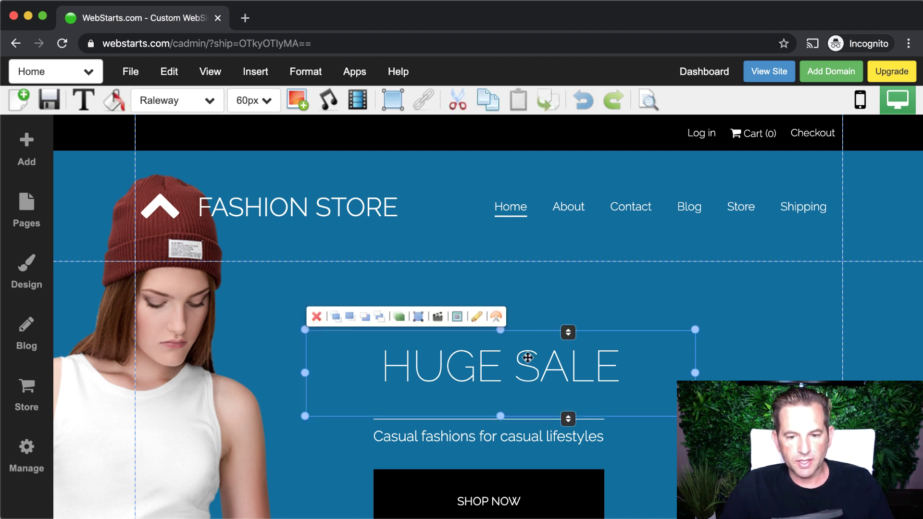
left_click_drag(500, 416, 509, 376)
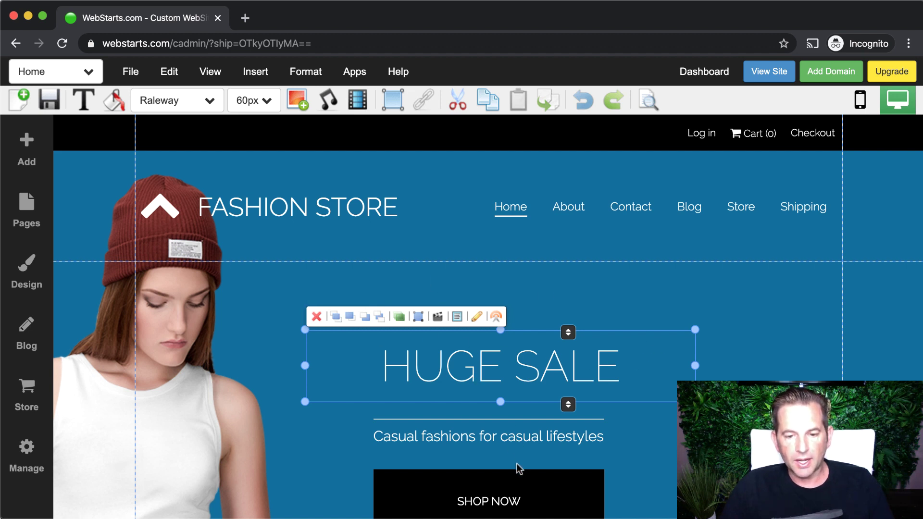
left_click(225, 441)
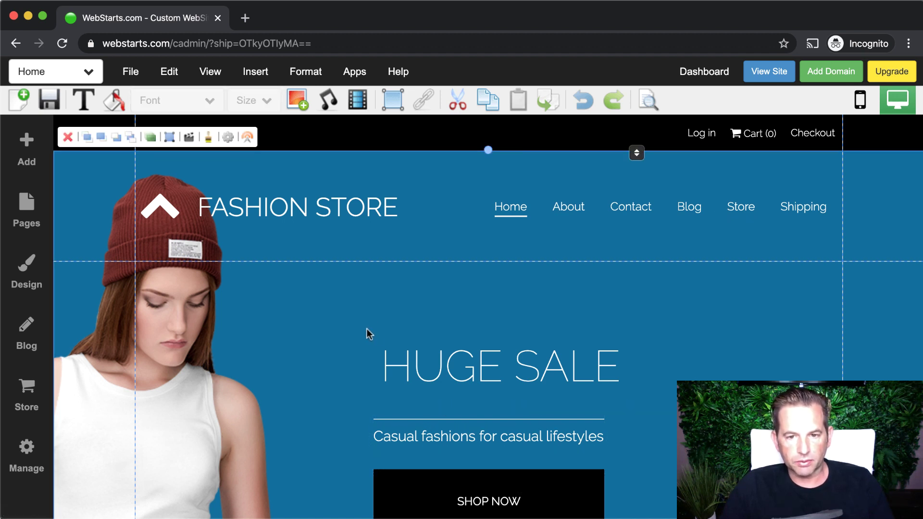
mouse_move(488, 502)
left_mouse_down()
mouse_move(498, 372)
mouse_move(495, 490)
left_mouse_up()
left_click(729, 328)
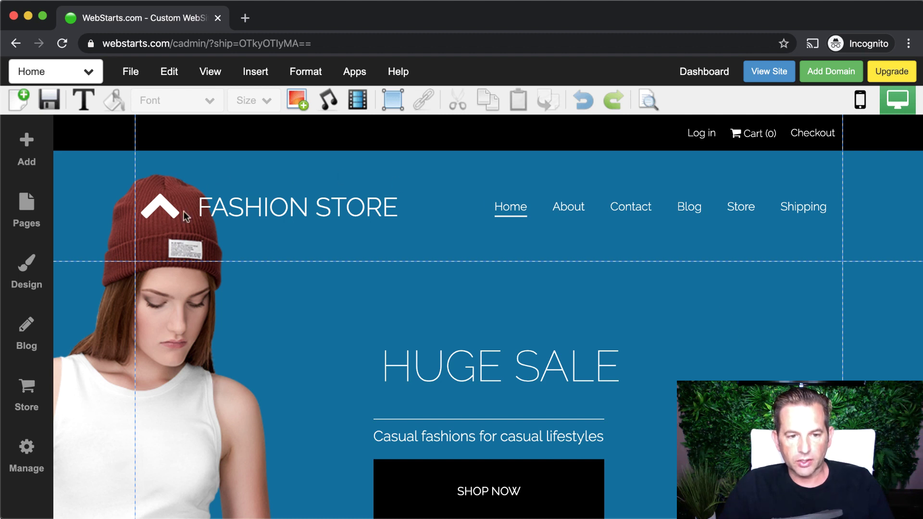
Select all objects on the Home page to view their boundaries and edit controls, and clear the selection.
left_click(169, 75)
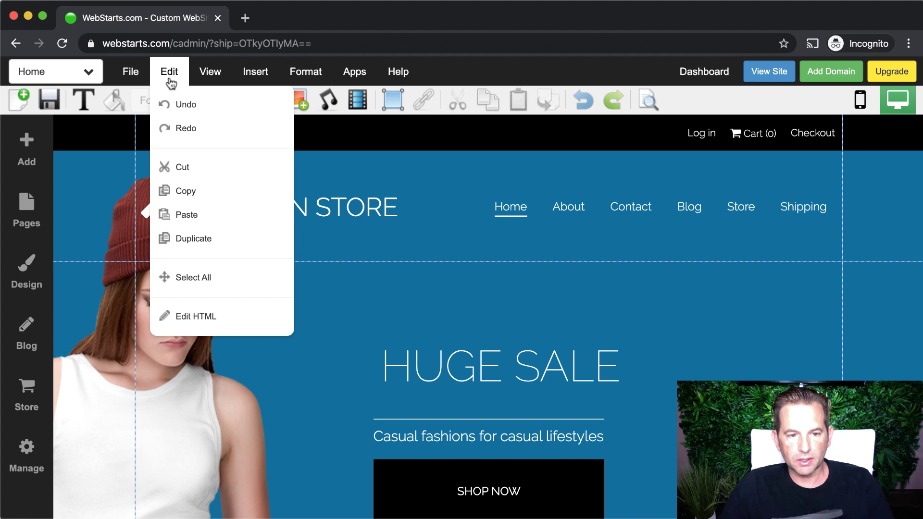
left_click(199, 284)
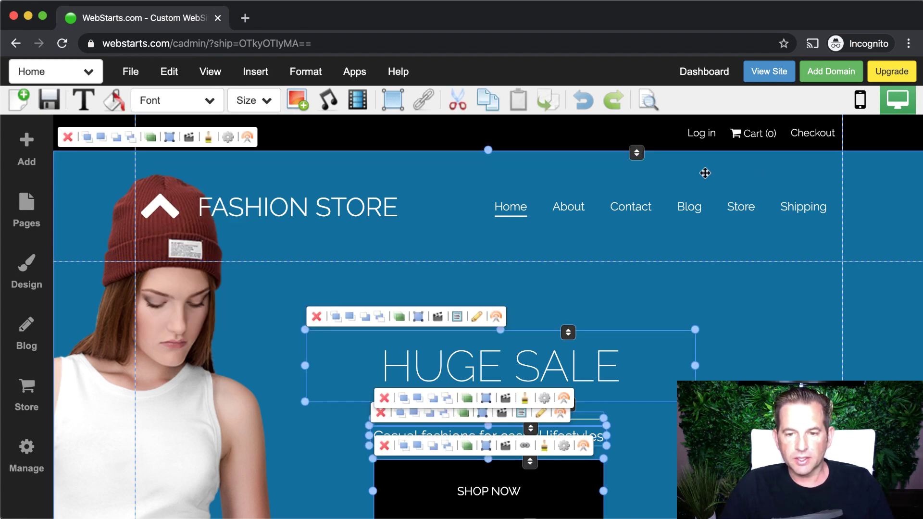
scroll(540, 398, "down", 10)
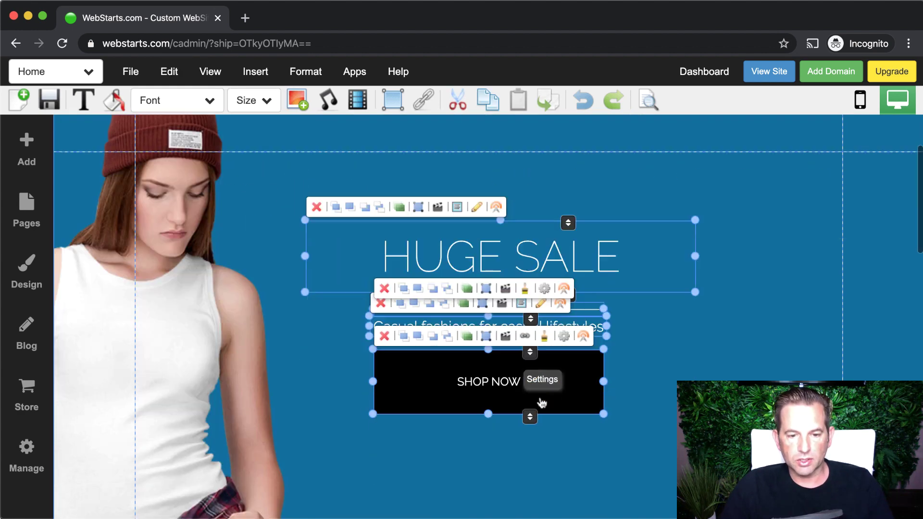
scroll(540, 398, "up", 10)
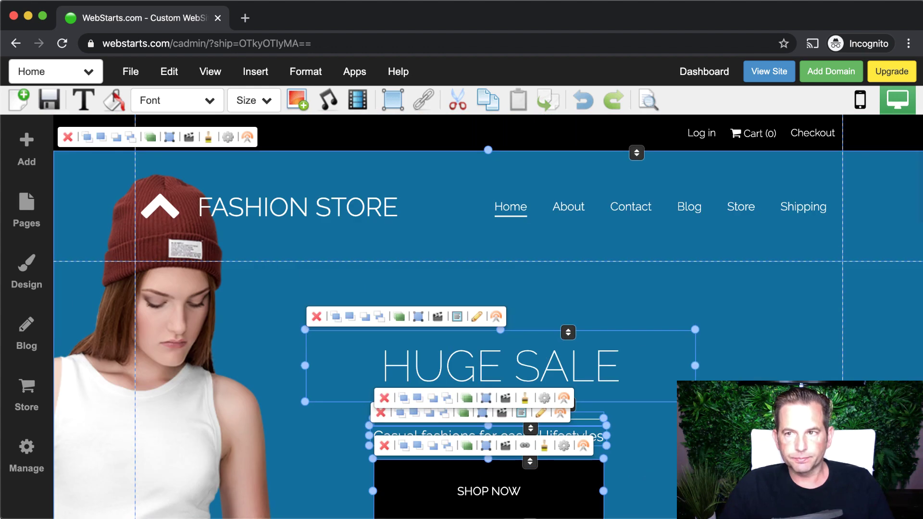
left_click(668, 333)
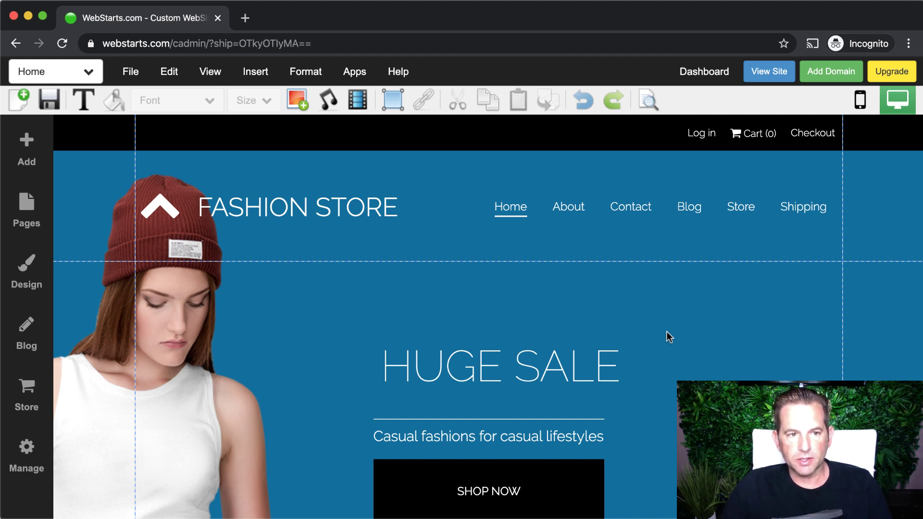
Review the site's list of regular, blog and store pages and open the Account store page.
left_click(89, 72)
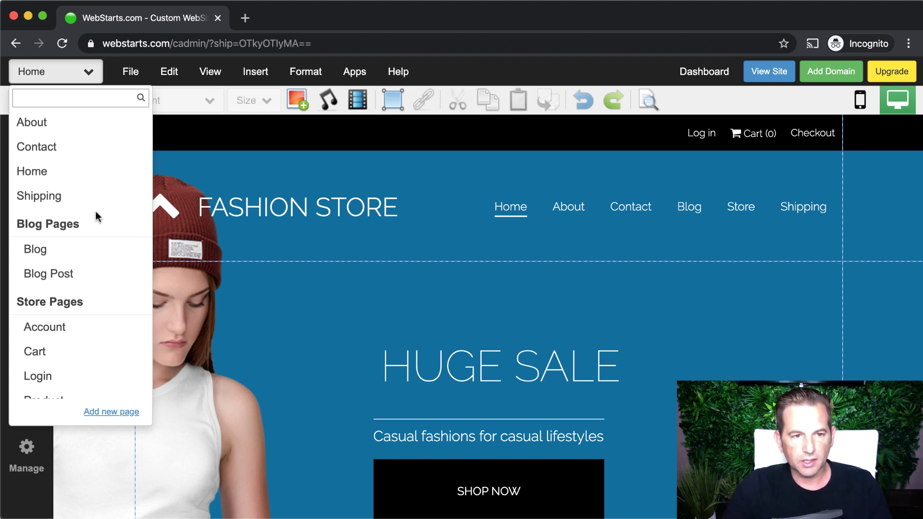
scroll(100, 211, "down", 1)
scroll(102, 218, "down", 1)
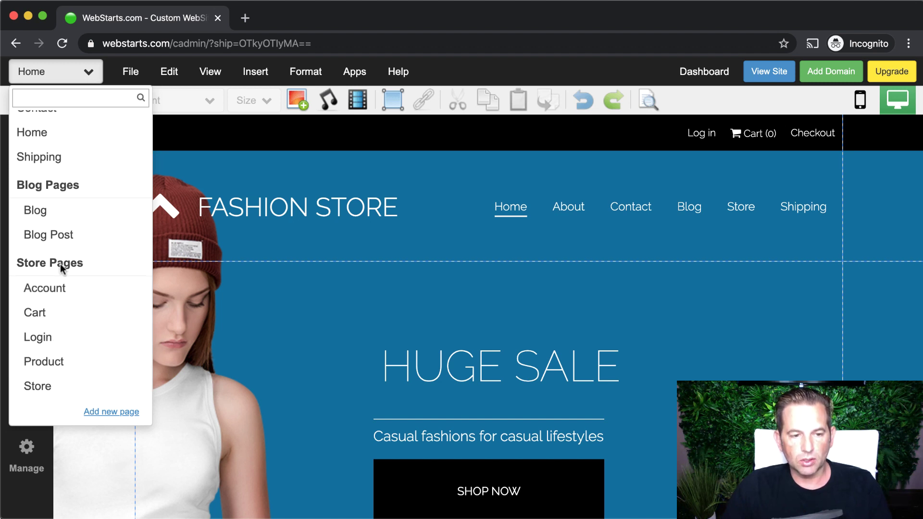
left_click(59, 284)
left_click(494, 393)
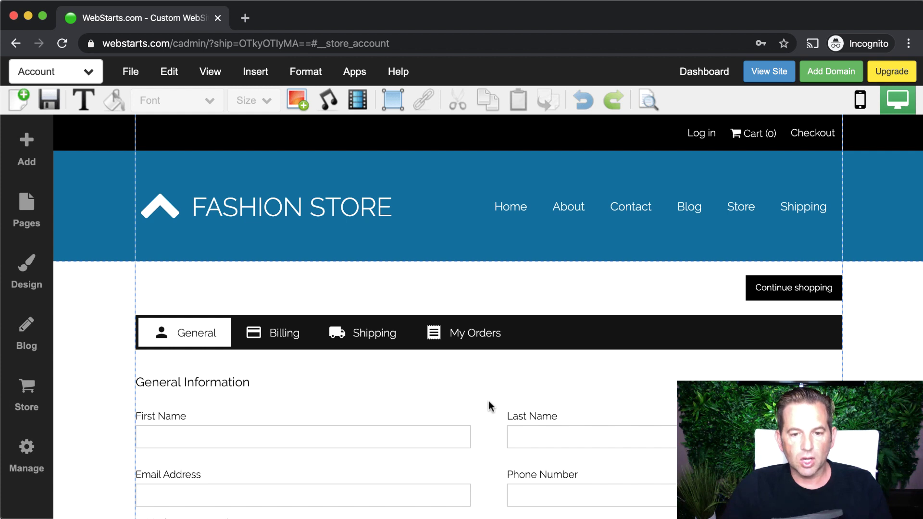
View the Cart store page and the Login store page in the editor.
left_click(89, 75)
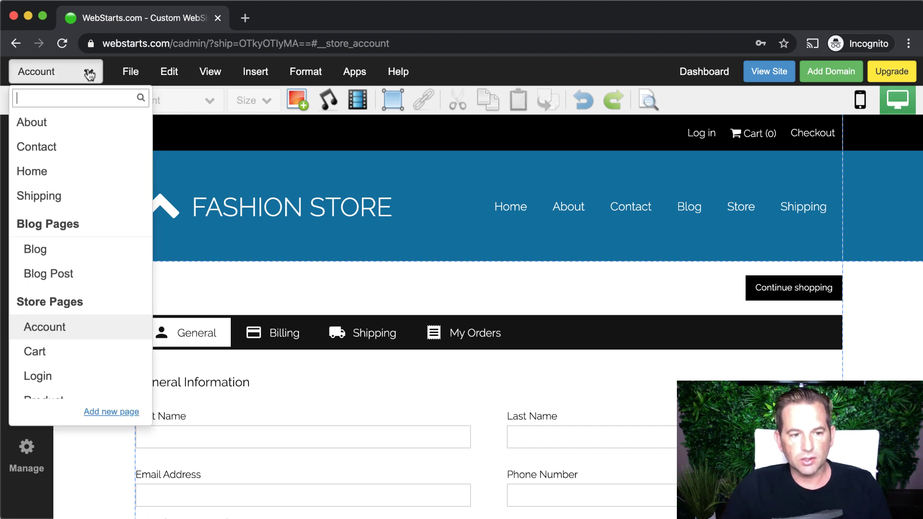
left_click(83, 352)
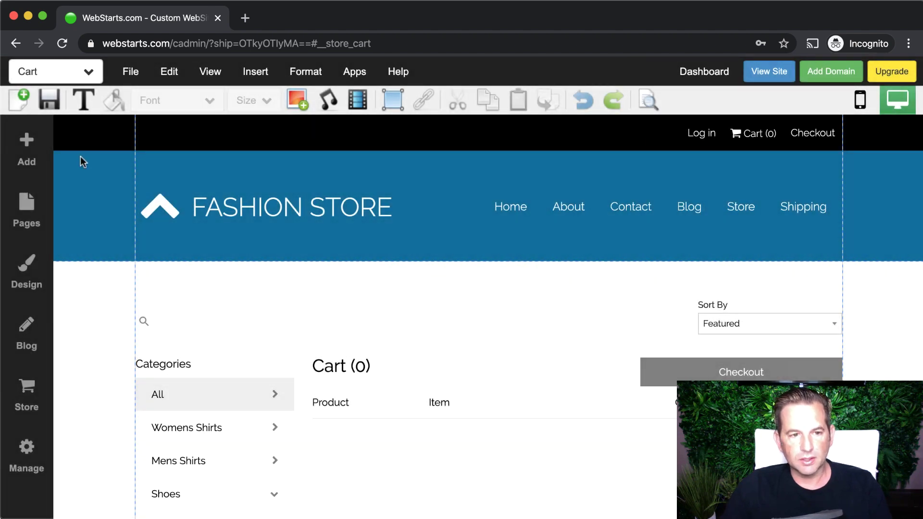
left_click(88, 74)
left_click(76, 376)
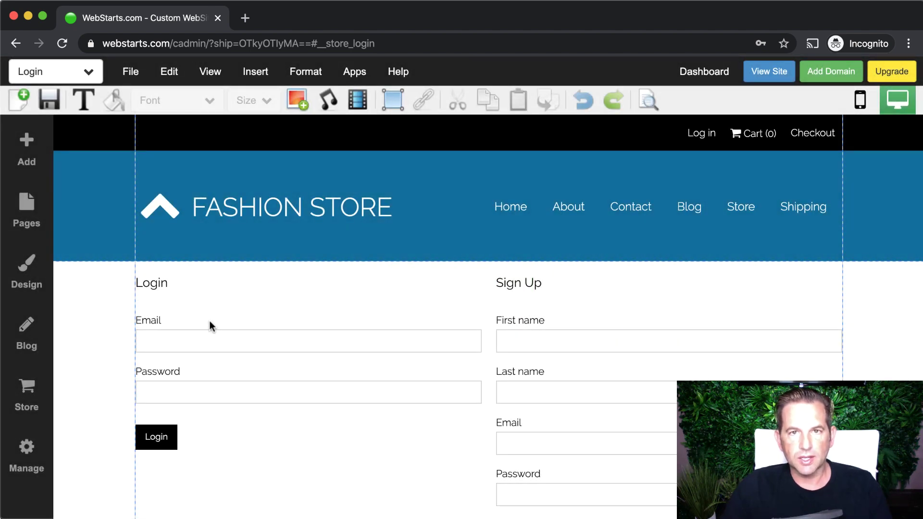
Open the Product store page in the editor and look over its product details layout.
left_click(88, 71)
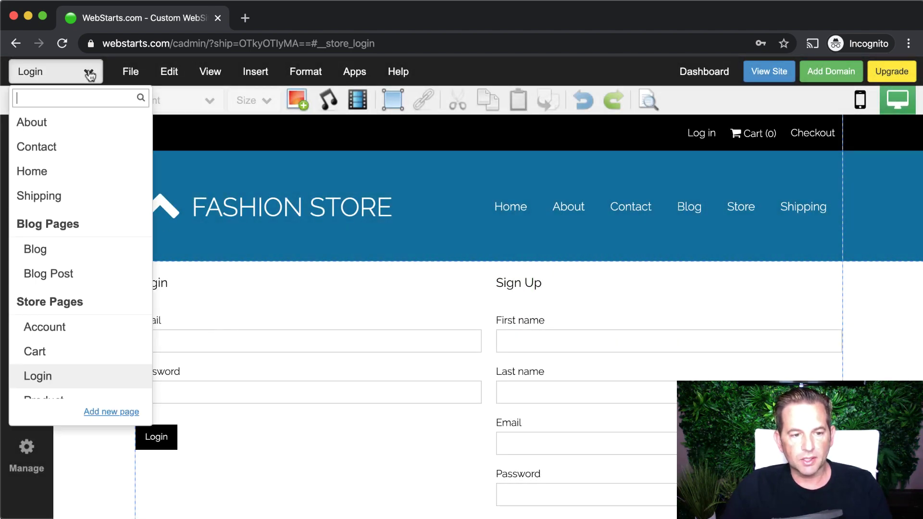
scroll(86, 298, "down", 2)
left_click(85, 355)
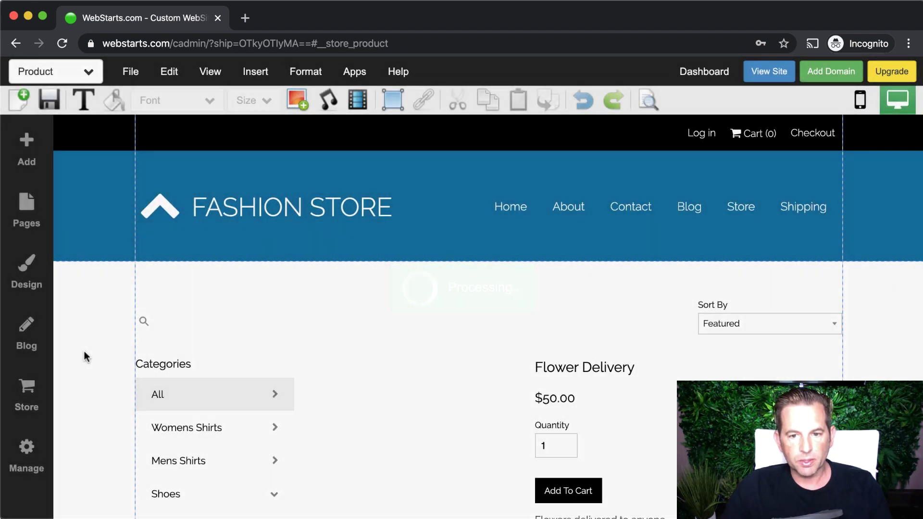
scroll(367, 414, "down", 3)
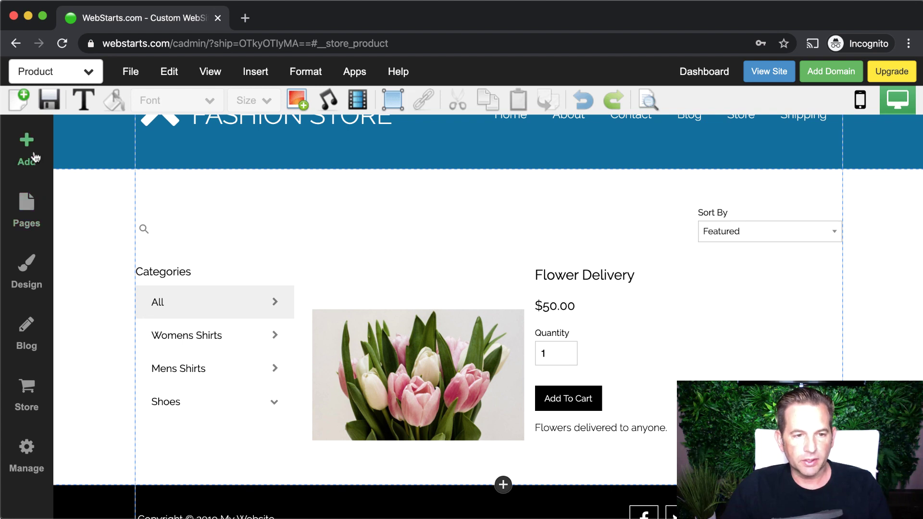
Open the Store page from the store pages and look over its product listing.
left_click(54, 71)
scroll(72, 226, "down", 3)
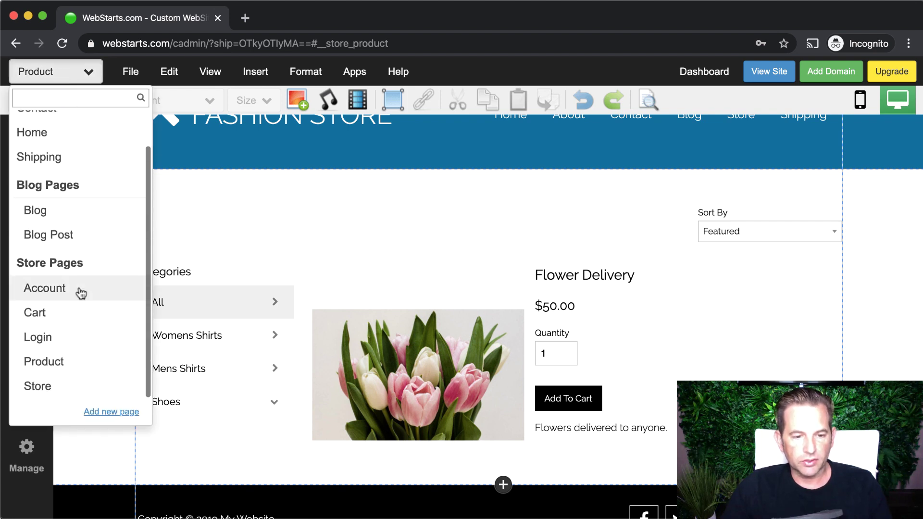
left_click(76, 385)
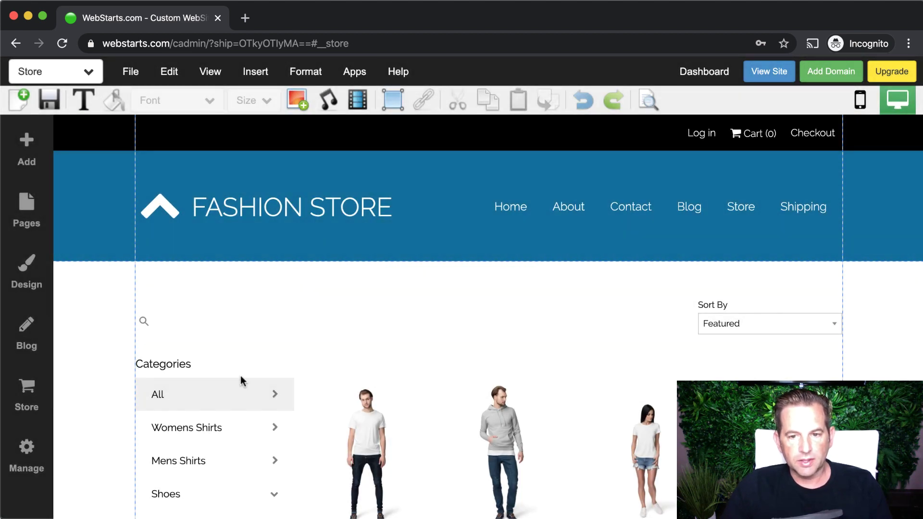
scroll(310, 379, "down", 5)
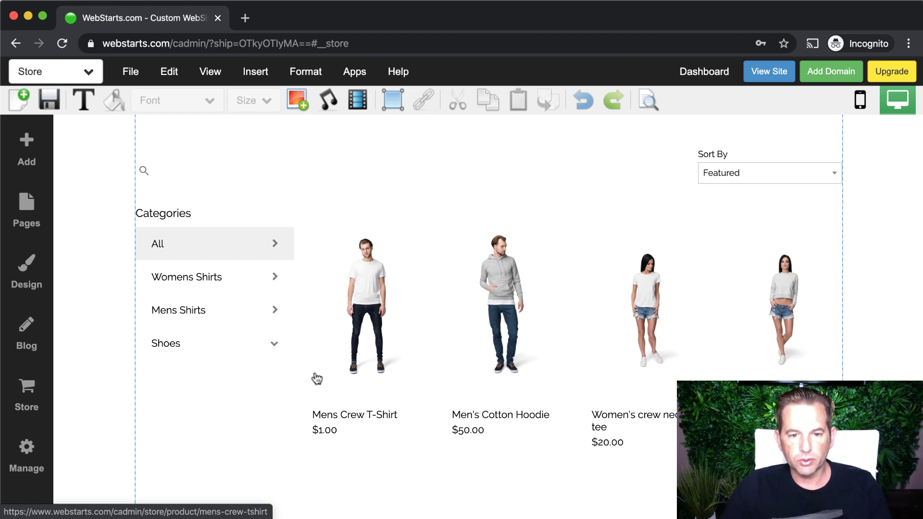
scroll(317, 379, "up", 2)
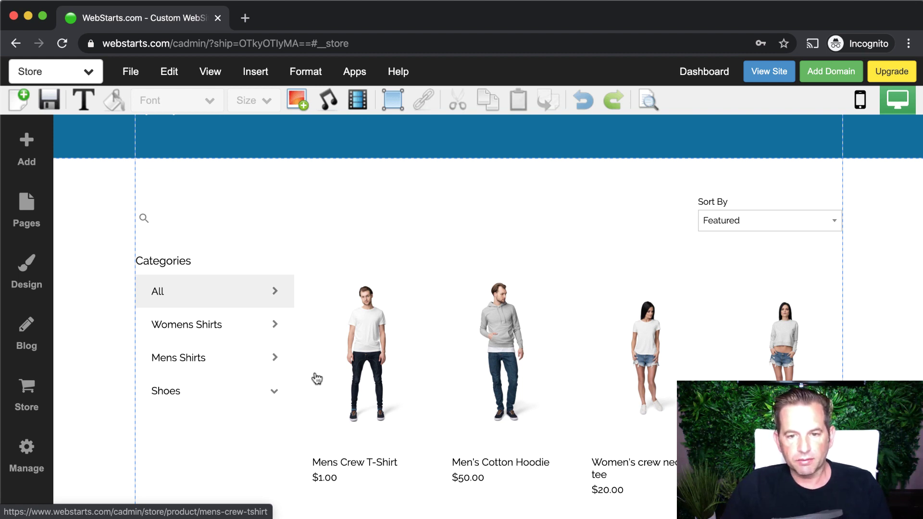
Open the settings of the store's product listing and set it to 3 columns and 1 row.
left_click(368, 360)
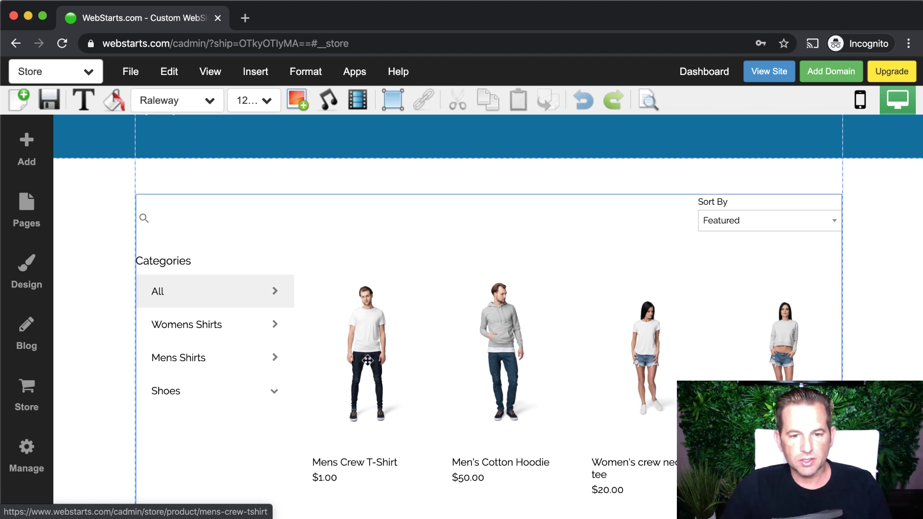
scroll(676, 343, "down", 2)
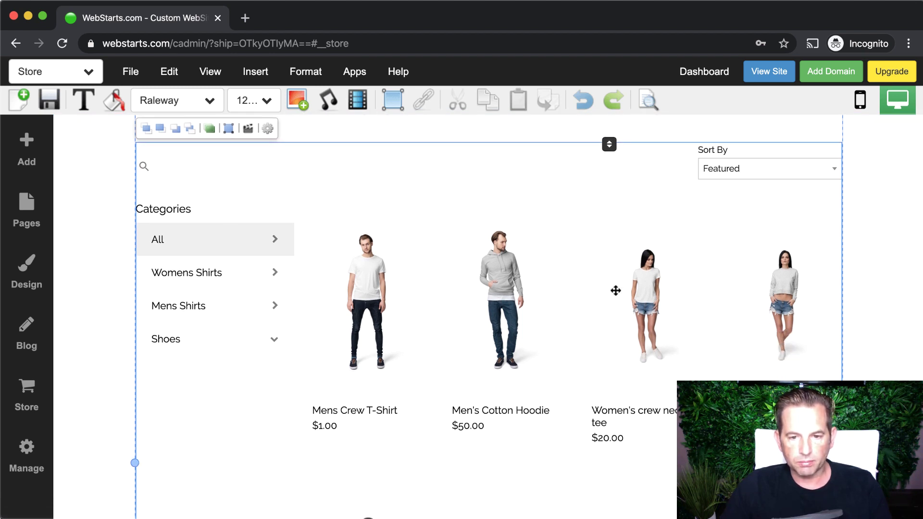
left_click(268, 129)
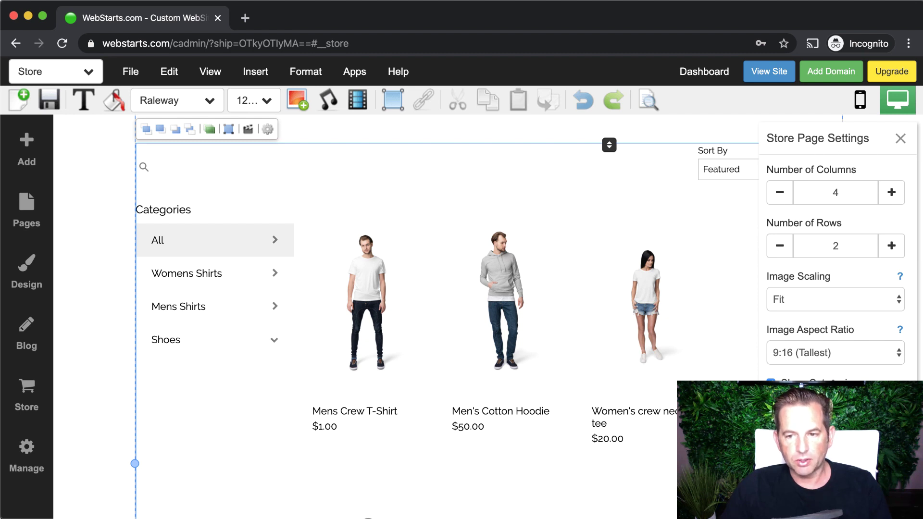
left_click(781, 198)
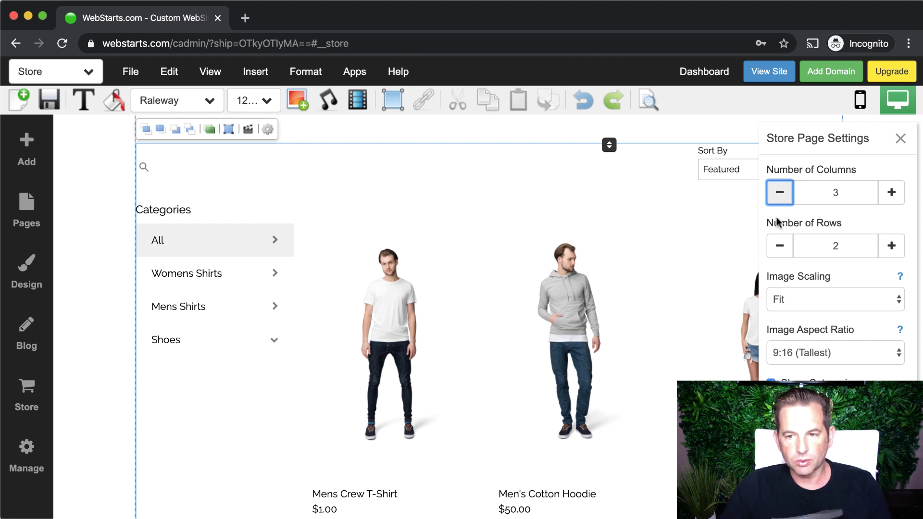
left_click(780, 246)
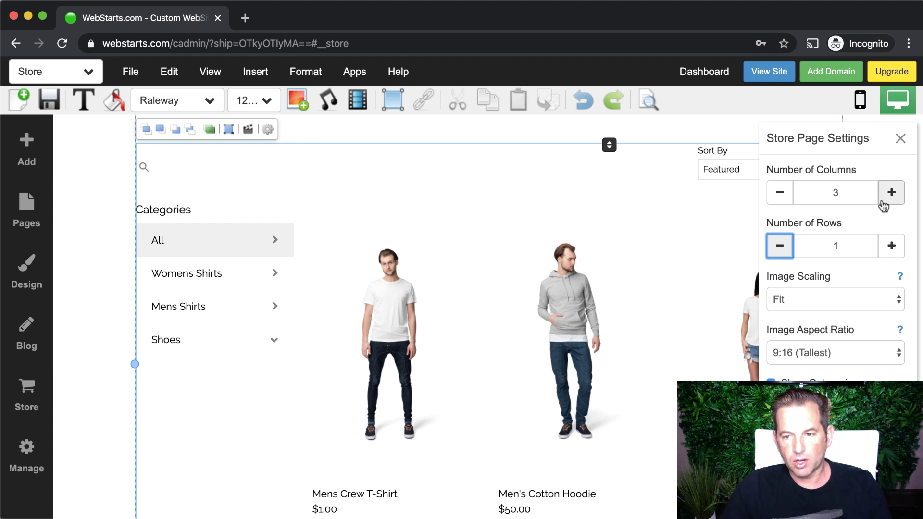
Try Crop image scaling on the store's product images and return it to Fit.
left_click(854, 307)
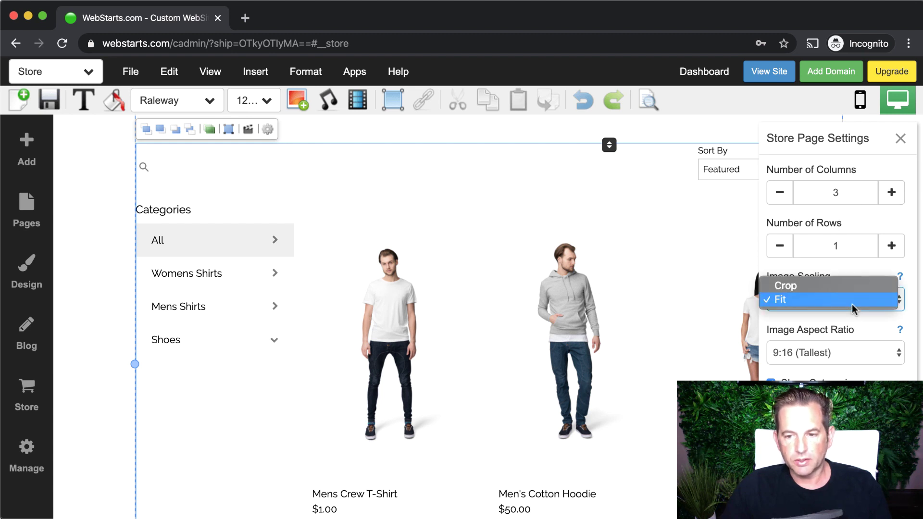
left_click(868, 276)
left_click(846, 302)
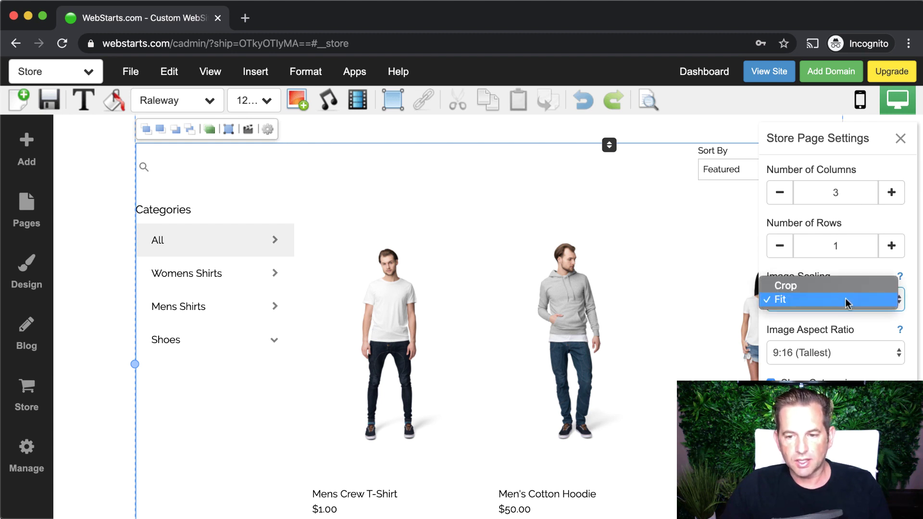
left_click(847, 287)
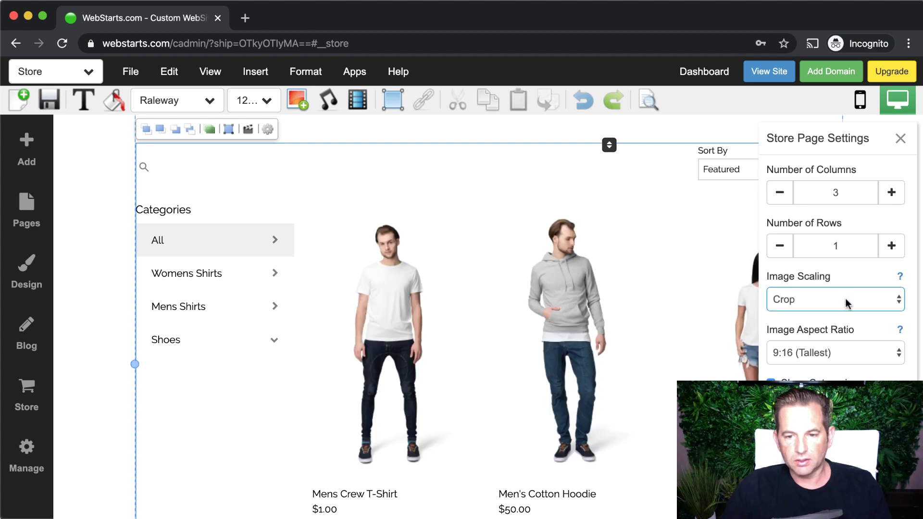
left_click(847, 303)
left_click(843, 314)
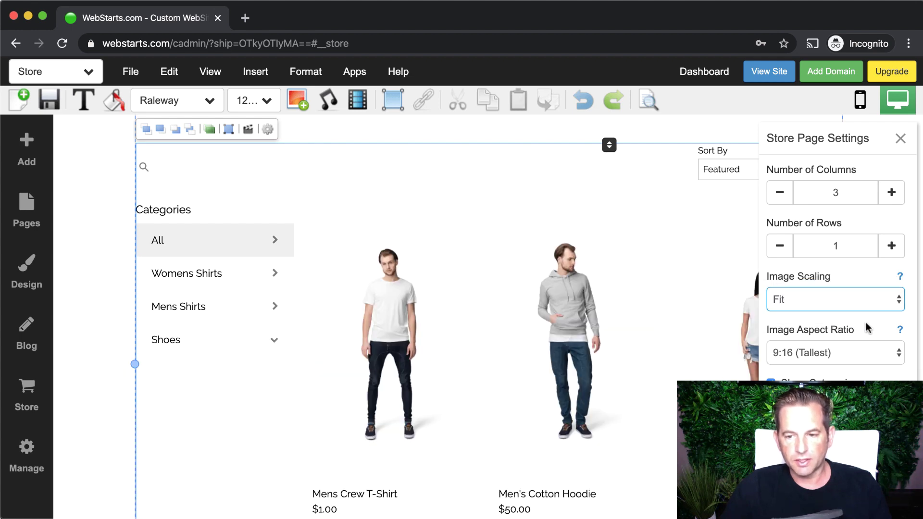
Try the 16:9 (Widest) image aspect ratio for the store products and settle on 1:1.
left_click(861, 354)
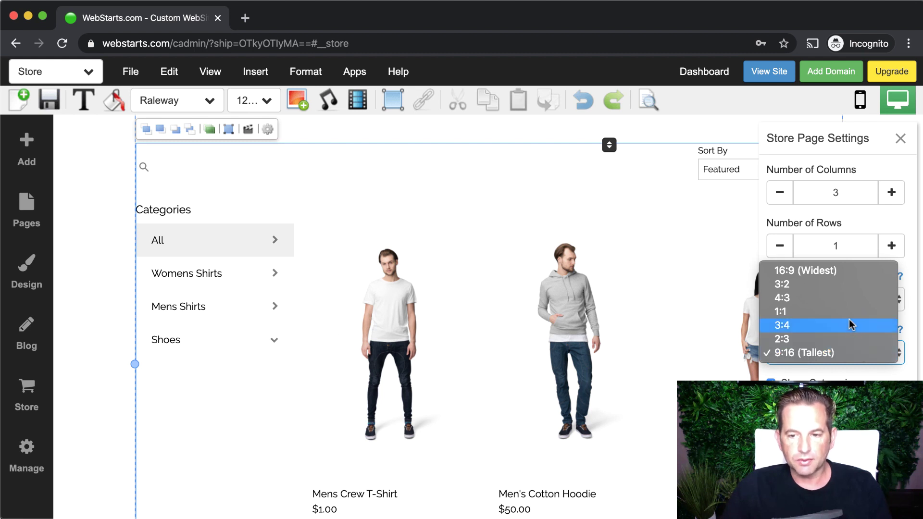
left_click(850, 271)
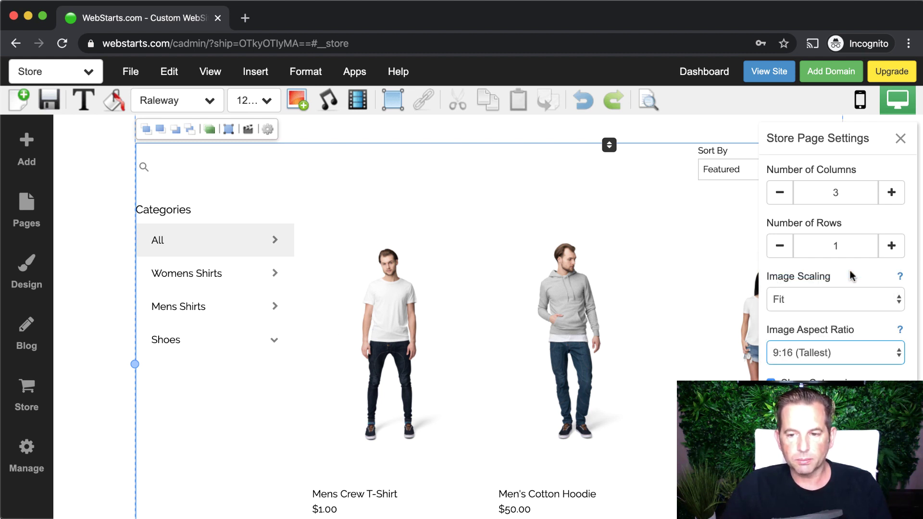
left_click(842, 353)
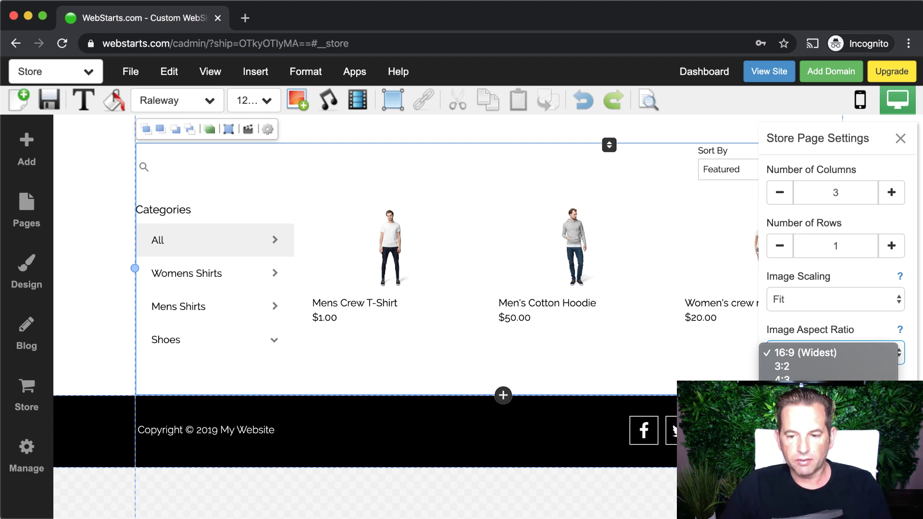
left_click(830, 393)
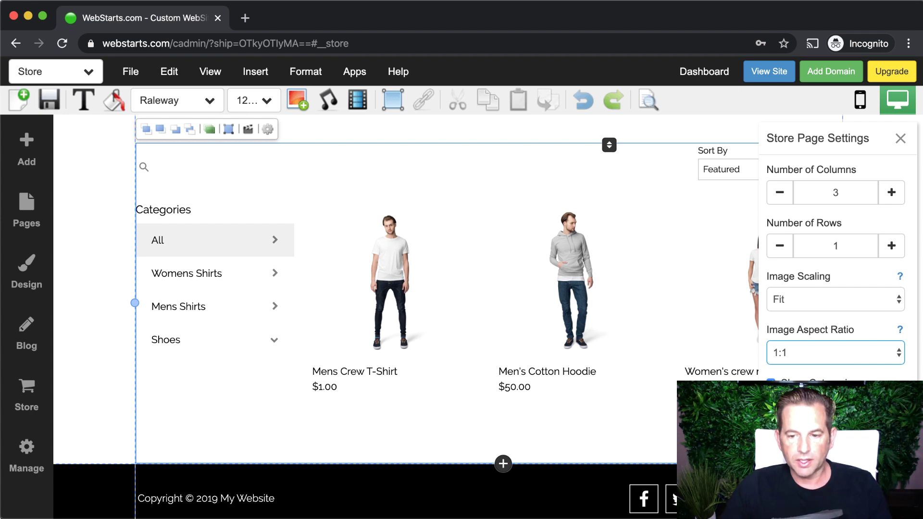
Hide the store's category list, show it again, and close the store page settings.
left_click(771, 382)
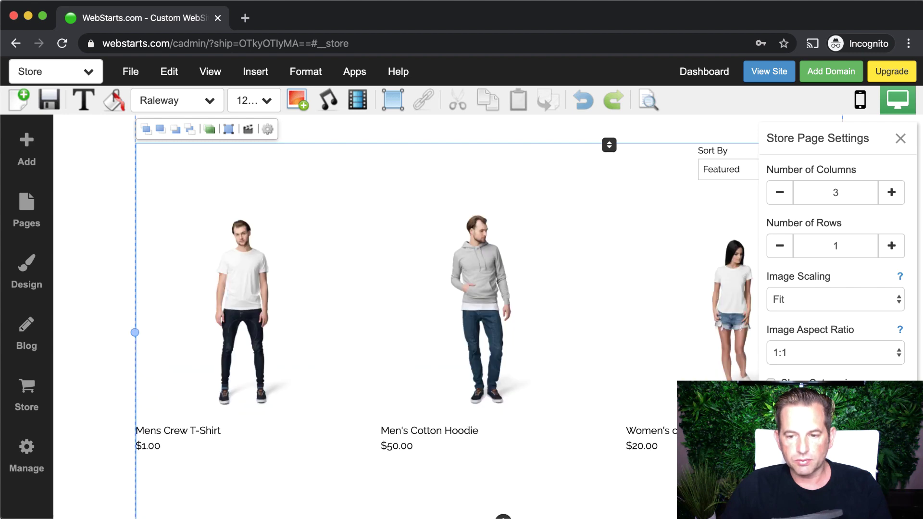
left_click(771, 382)
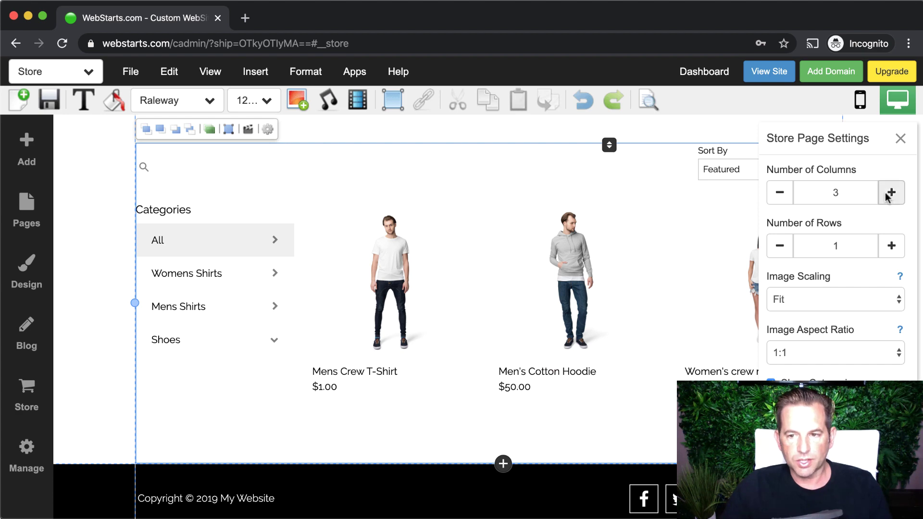
left_click(900, 142)
scroll(693, 224, "up", 3)
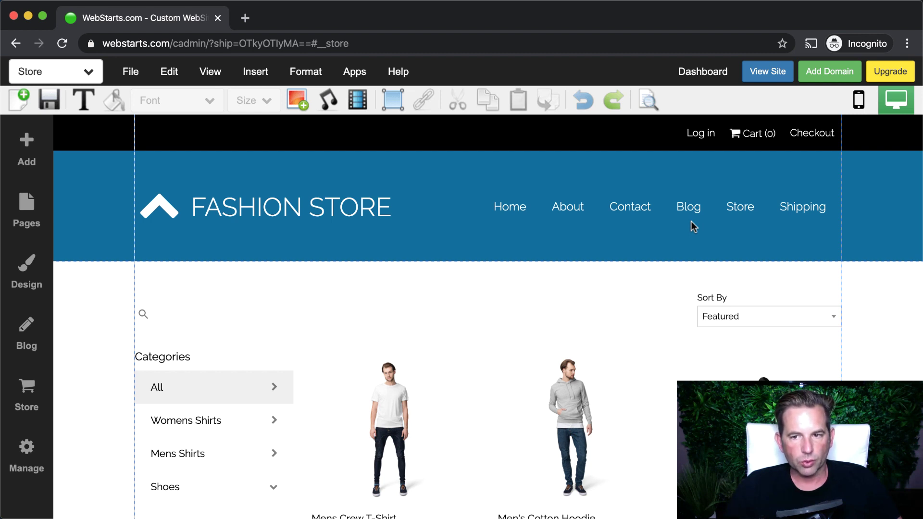
Try switching Display Mobile View off and back on in the Store page's mobile settings, and return to desktop editing.
left_click(859, 100)
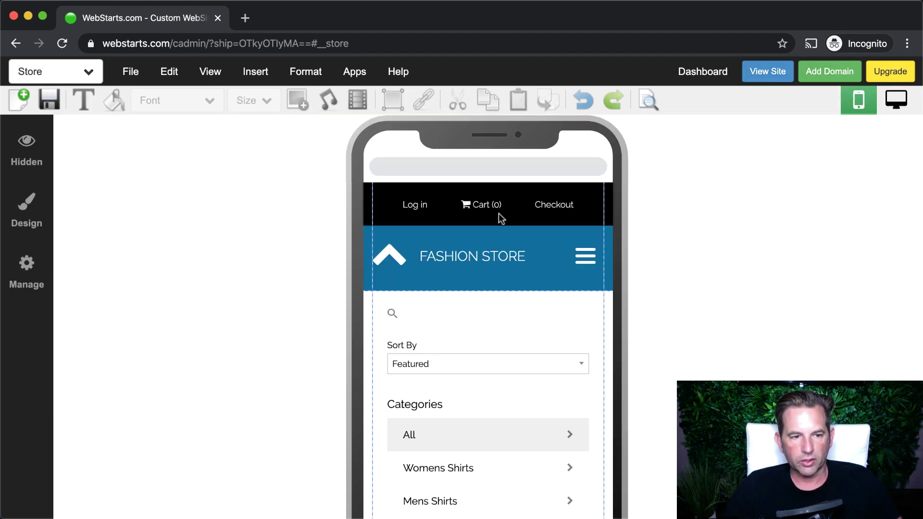
left_click(37, 282)
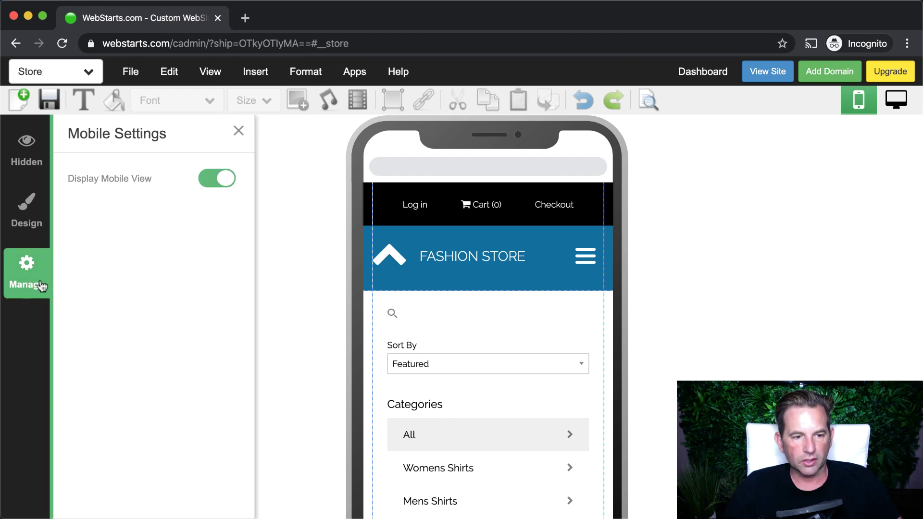
left_click(216, 185)
left_click(224, 182)
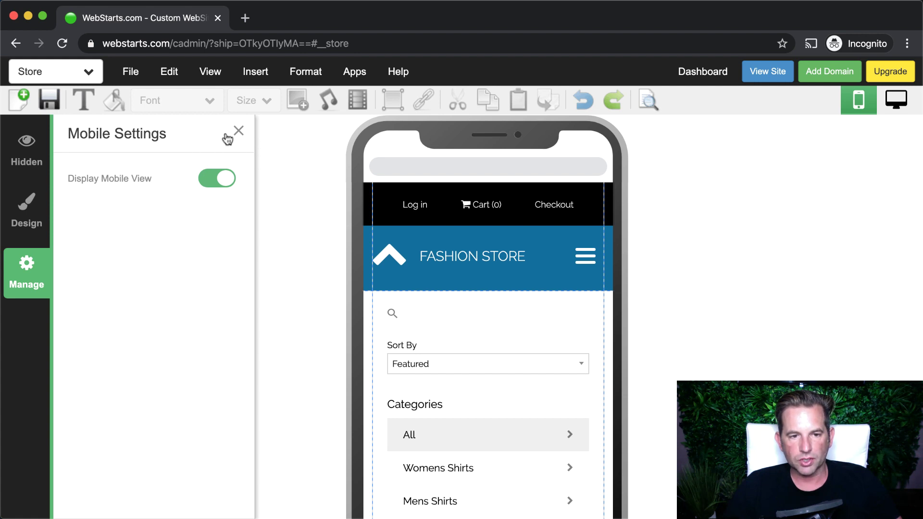
left_click(210, 184)
left_click(218, 185)
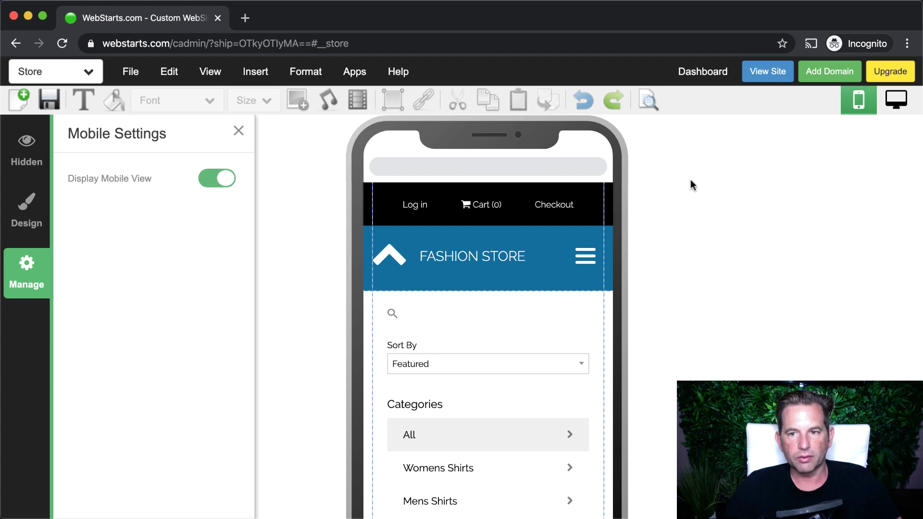
left_click(238, 133)
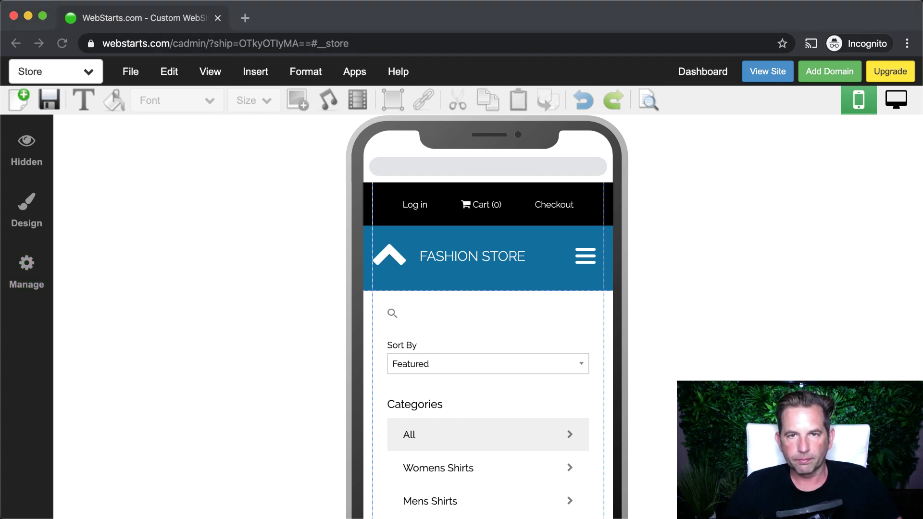
left_click(897, 100)
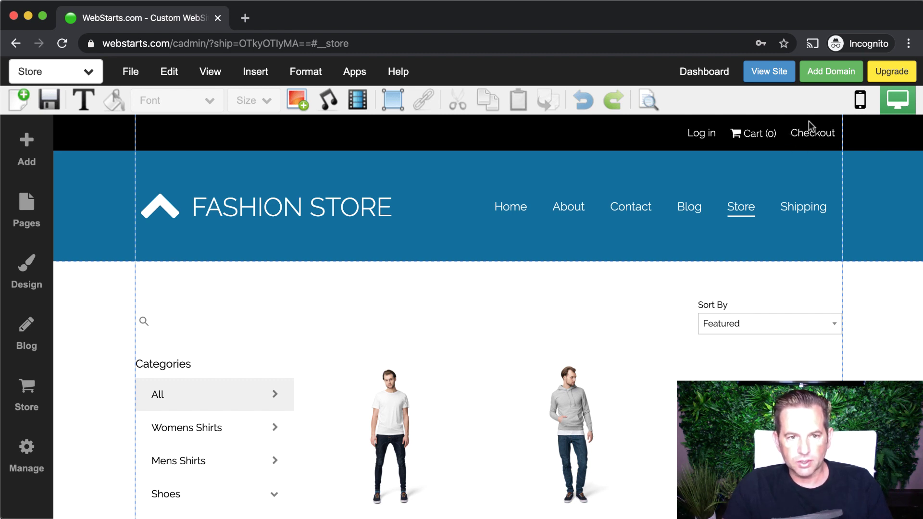
left_click(195, 73)
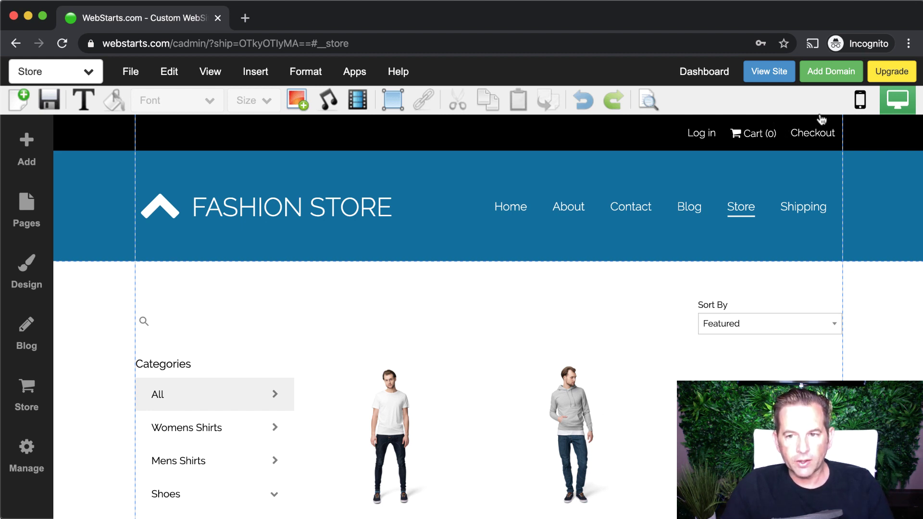
Switch the Store page to the mobile view and examine its layout from the header down to the footer.
left_click(861, 101)
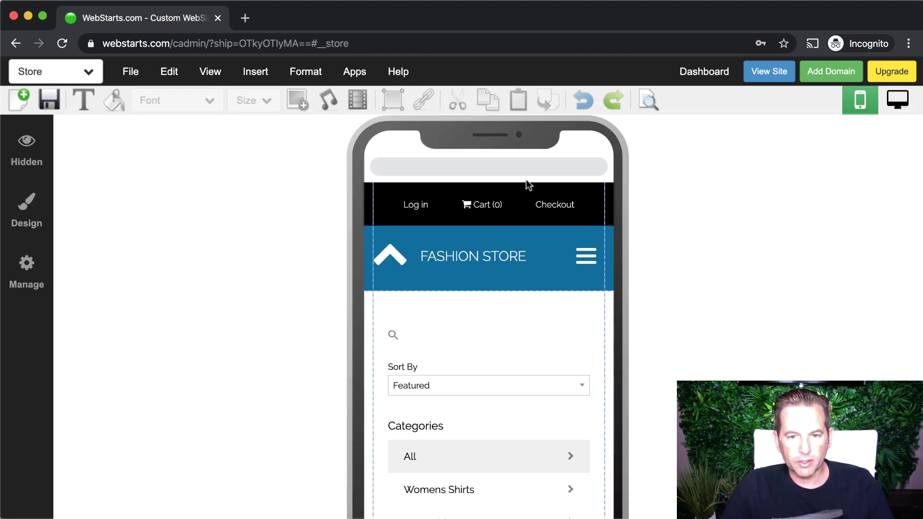
scroll(663, 268, "down", 3)
scroll(663, 267, "up", 3)
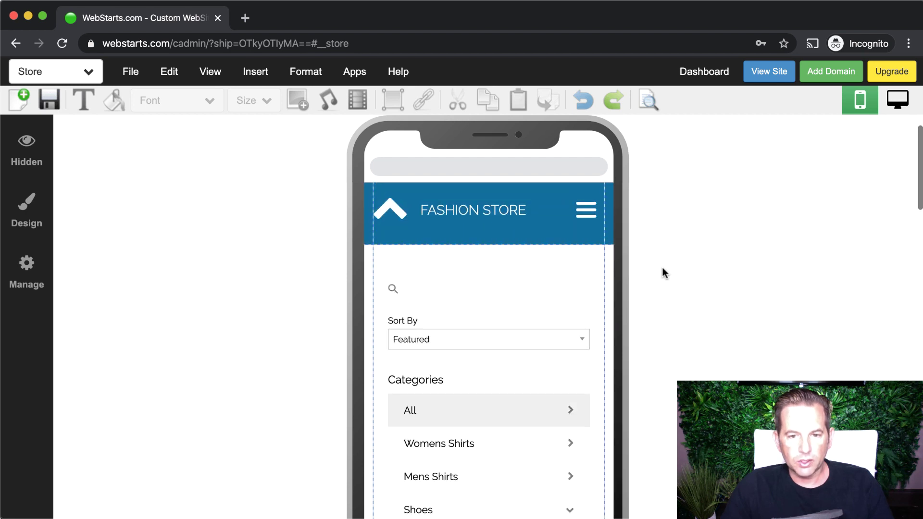
scroll(584, 274, "down", 3)
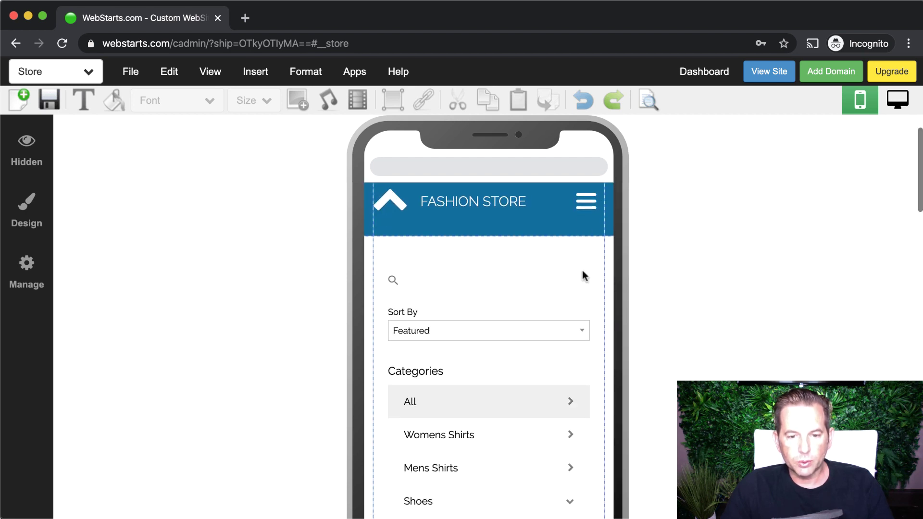
scroll(583, 274, "down", 15)
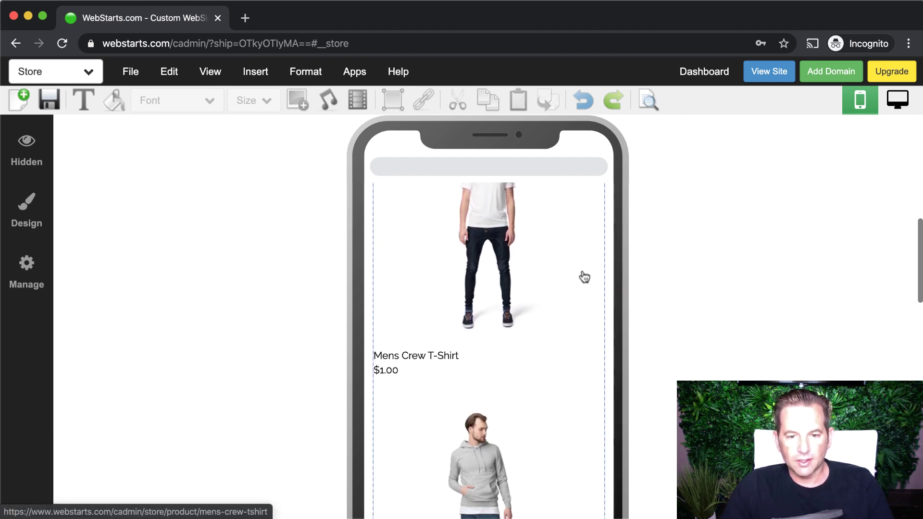
scroll(584, 277, "down", 15)
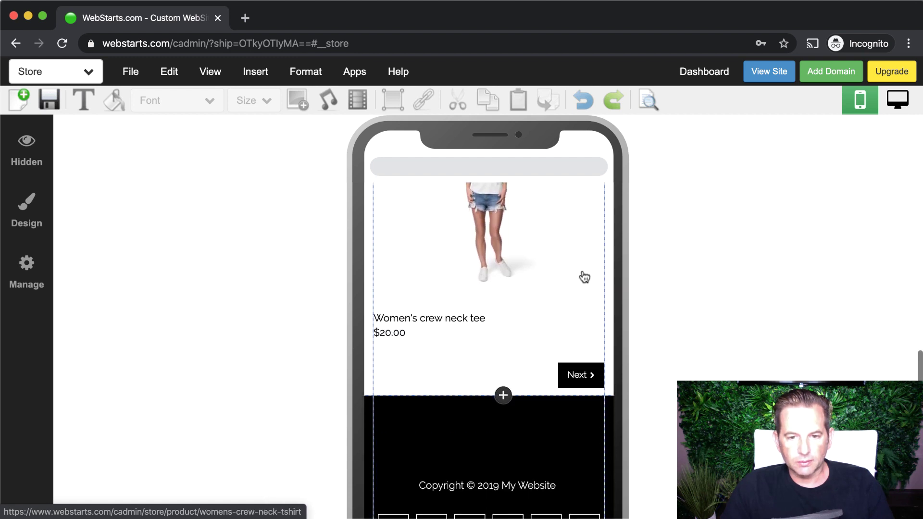
Examine the Store page's mobile layout, including the header, search, Sort By, category list and product listings.
scroll(585, 277, "up", 20)
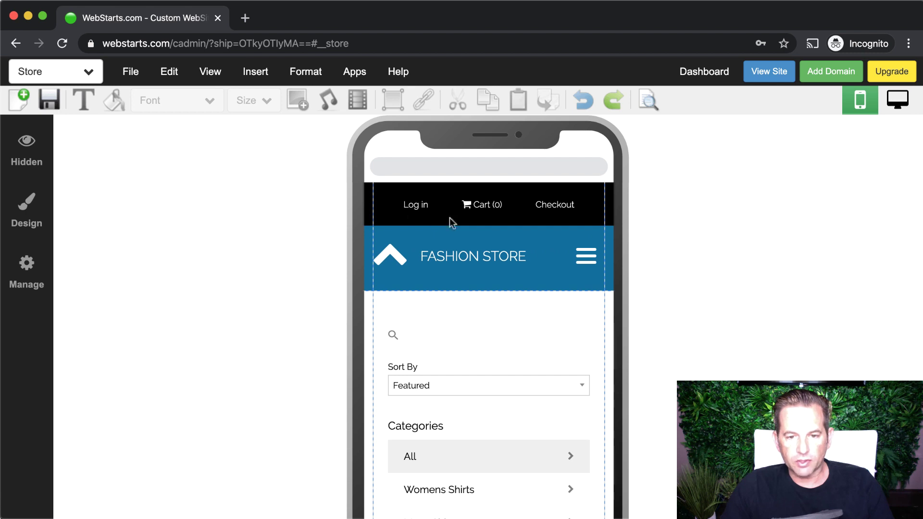
left_click(497, 407)
scroll(498, 406, "down", 1)
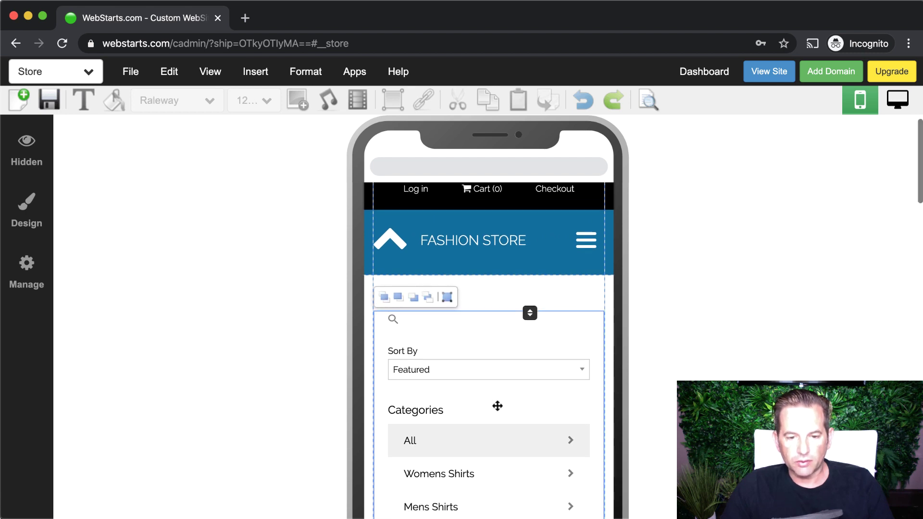
scroll(498, 407, "down", 5)
scroll(497, 385, "down", 7)
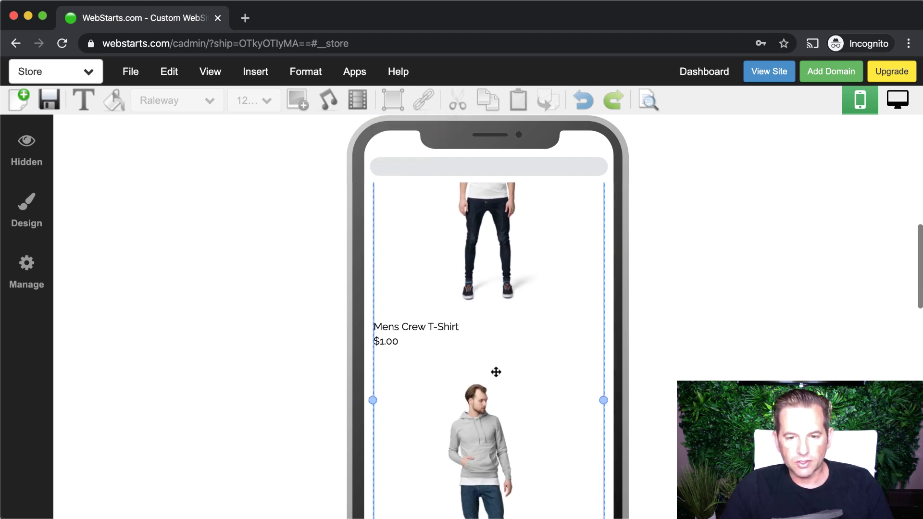
scroll(496, 372, "up", 12)
left_click(650, 350)
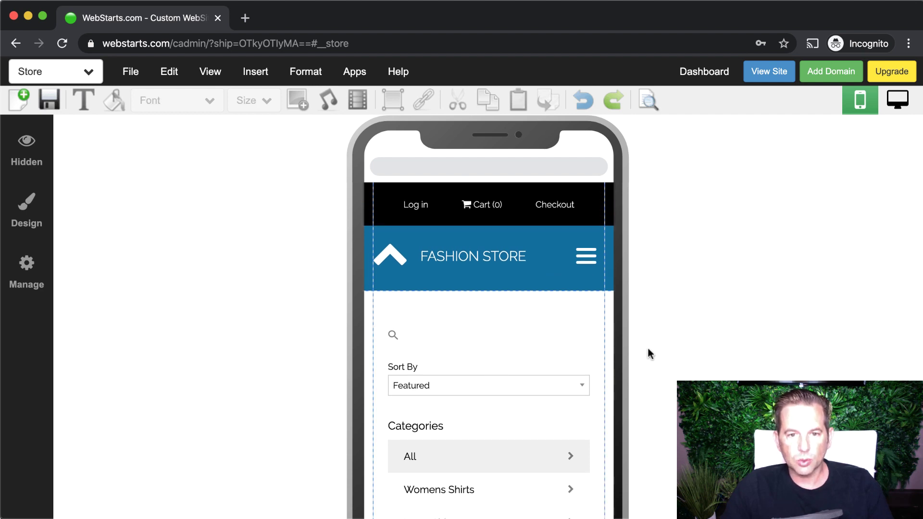
scroll(531, 345, "down", 6)
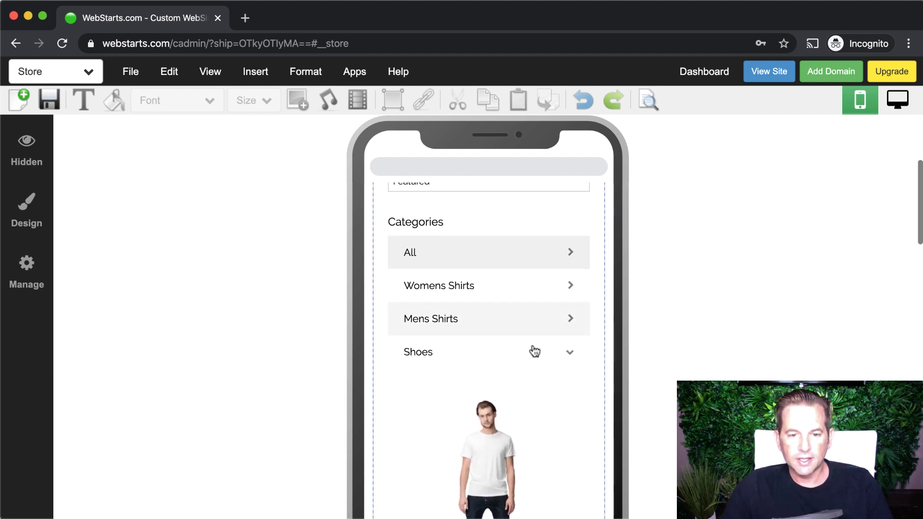
scroll(535, 352, "down", 5)
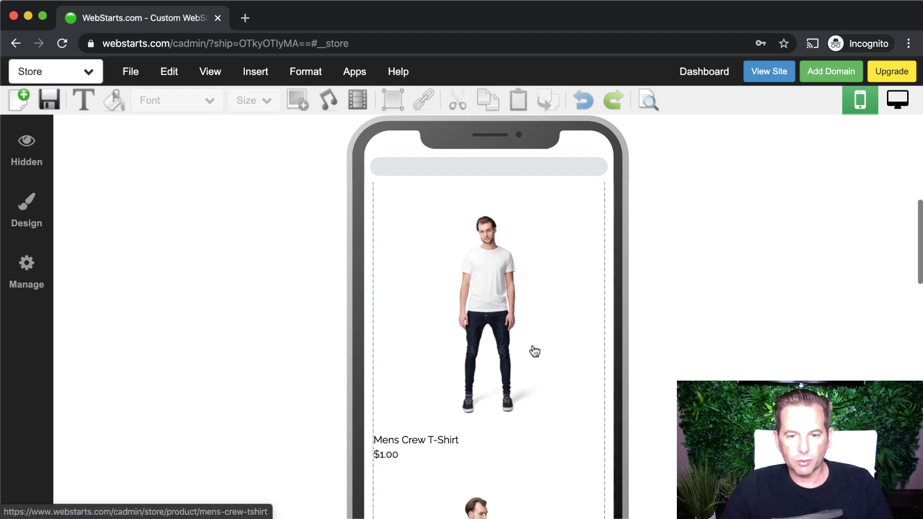
scroll(556, 346, "up", 11)
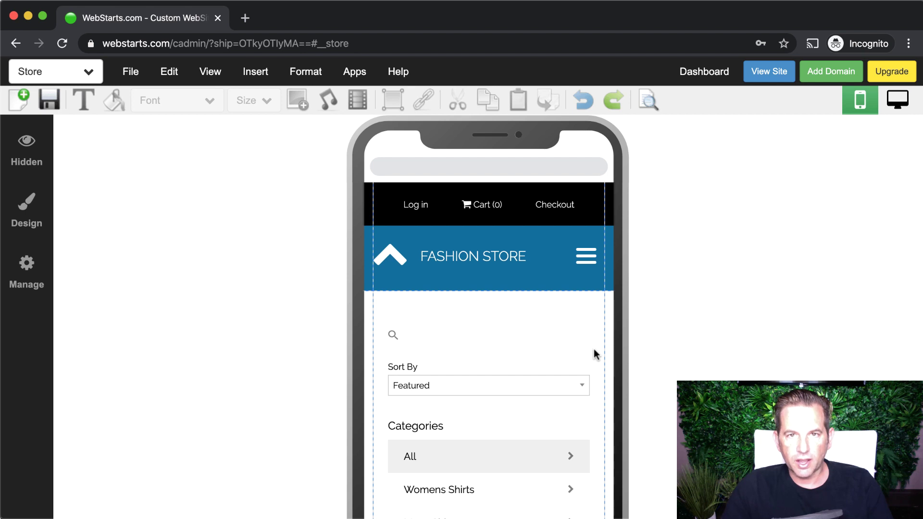
Open the Account page from the store pages, discarding the Store page's unsaved changes.
left_click(44, 72)
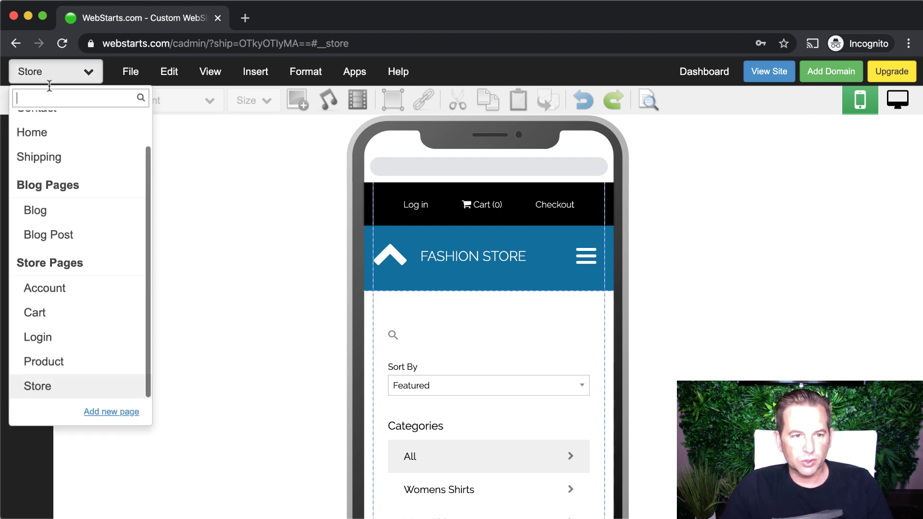
scroll(54, 187, "up", 1)
left_click(66, 312)
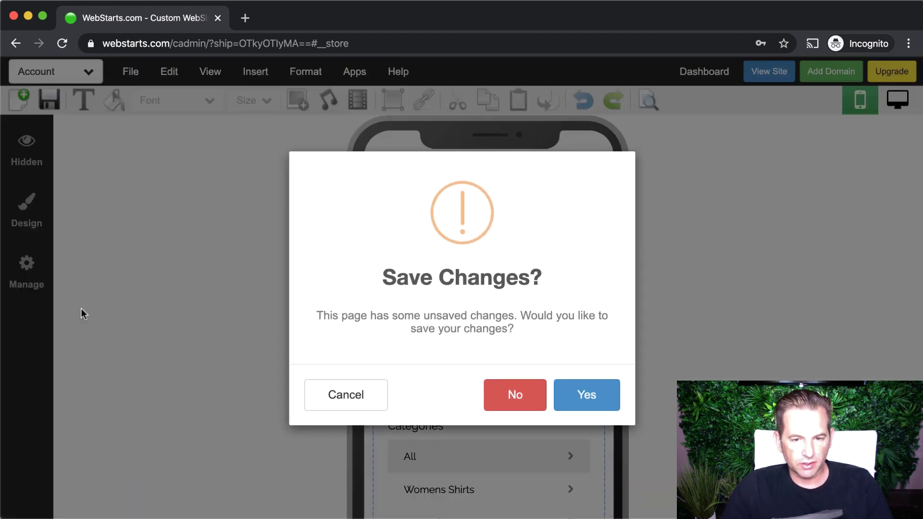
left_click(538, 405)
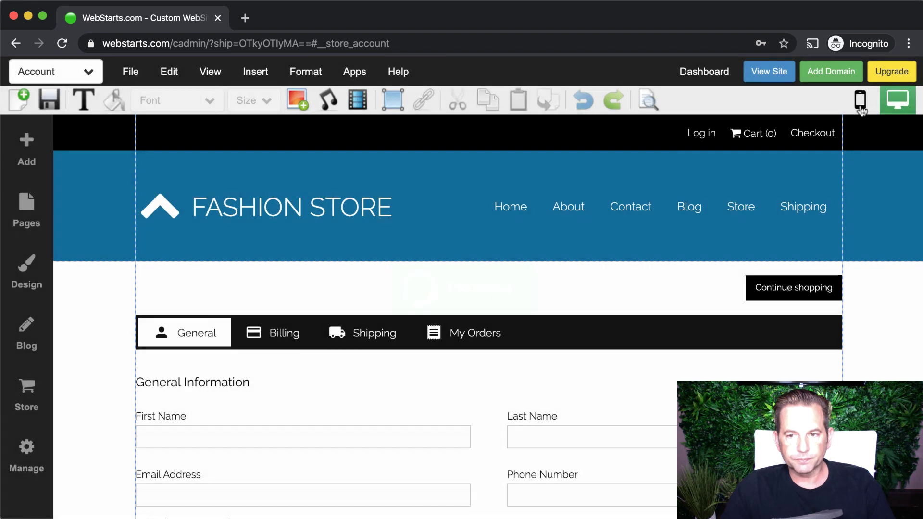
Switch the Account page to the mobile view and examine its layout down to the footer.
left_click(861, 110)
scroll(509, 307, "down", 5)
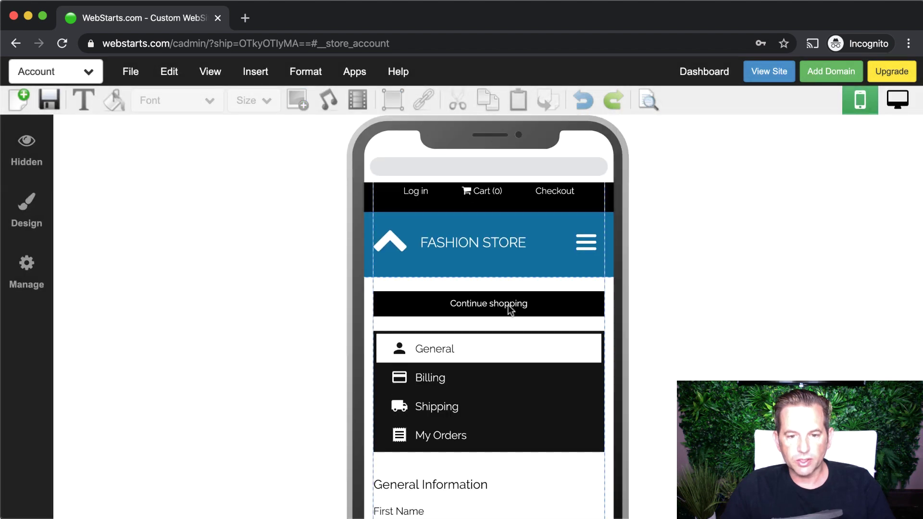
scroll(509, 309, "down", 5)
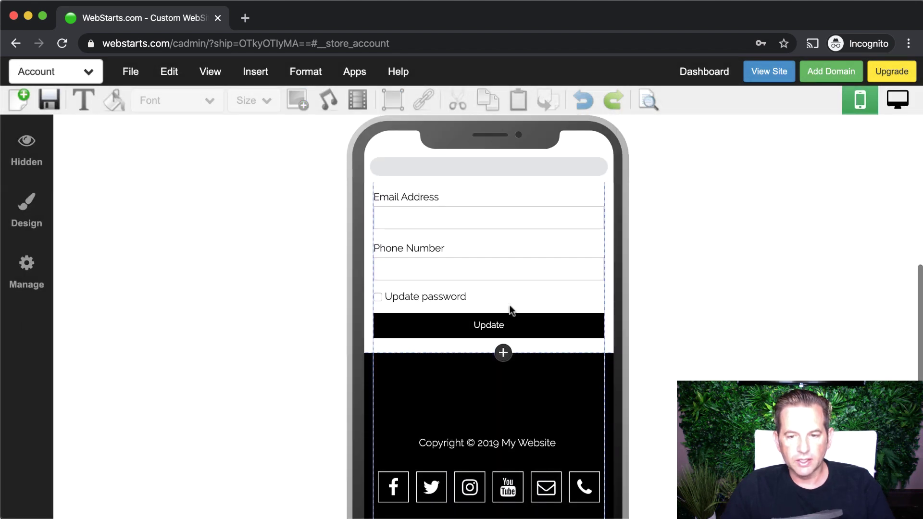
scroll(509, 308, "up", 6)
scroll(507, 295, "up", 3)
left_click(506, 298)
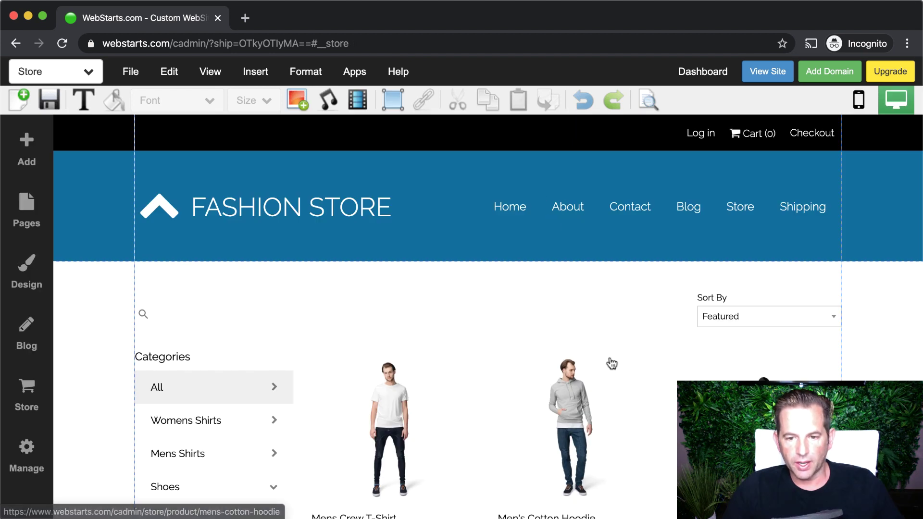
Move the Store page's product block down slightly to widen the gap below the blue header.
scroll(611, 363, "down", 2)
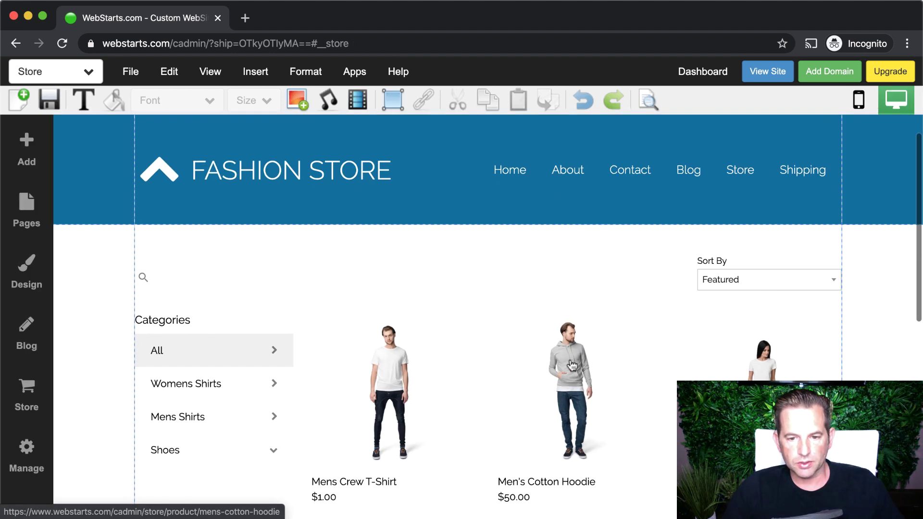
left_click(563, 367)
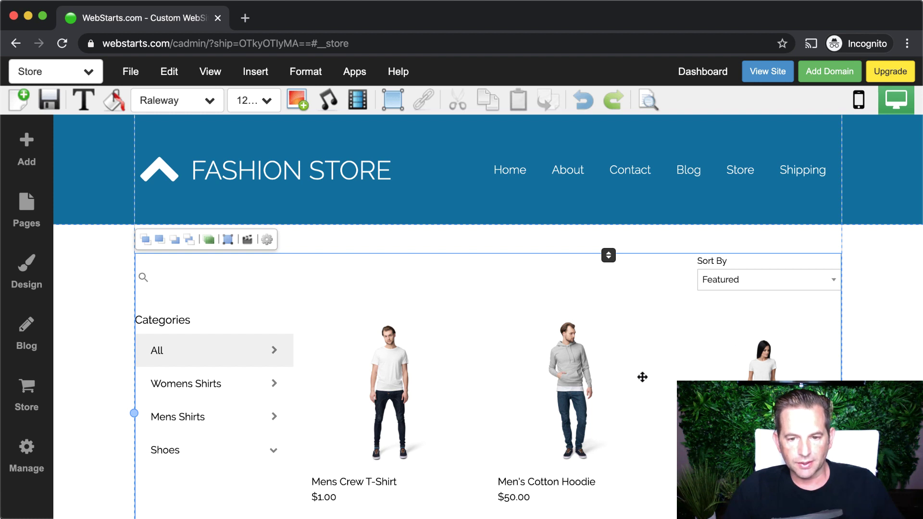
scroll(307, 366, "down", 5)
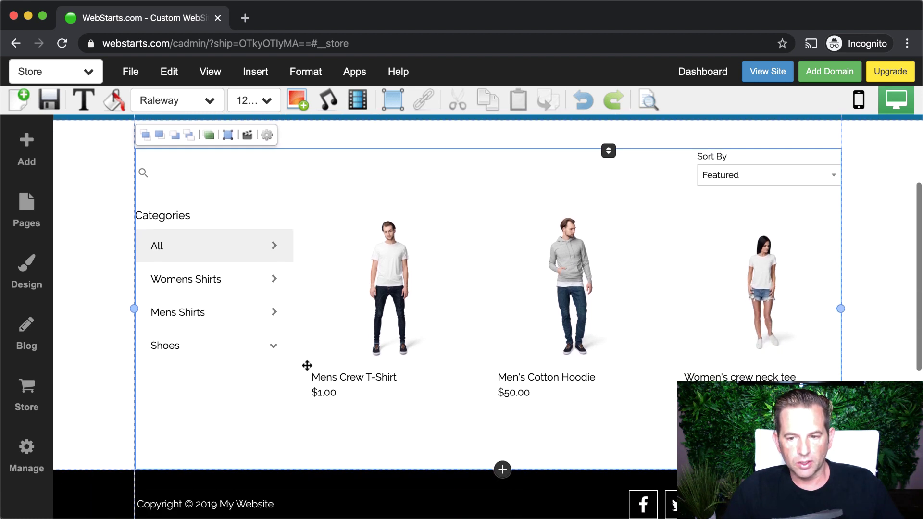
scroll(307, 365, "up", 3)
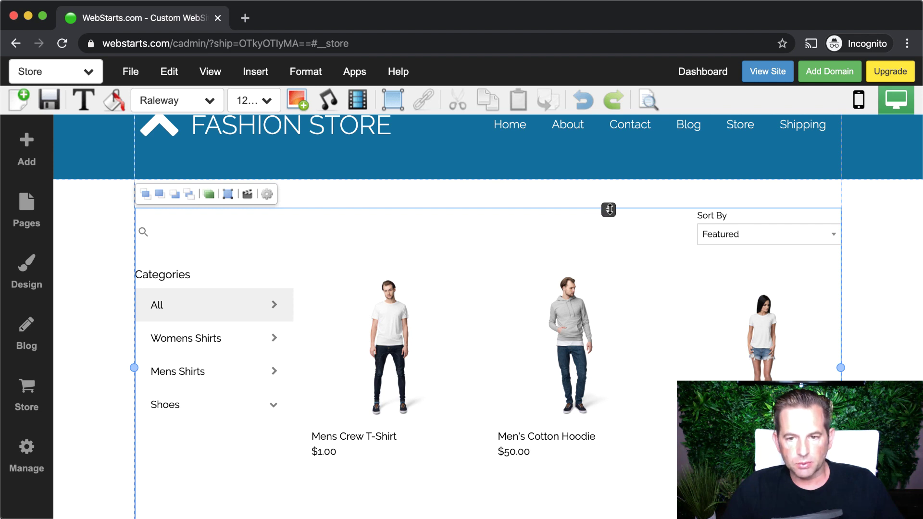
left_click_drag(609, 209, 609, 231)
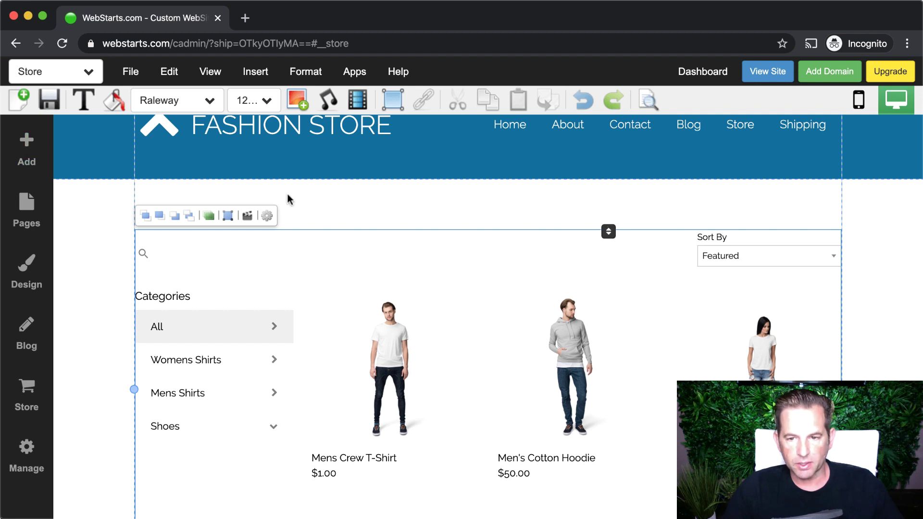
Add a Paragraph Large text box in the gap between the blue header and the store block.
left_click(27, 149)
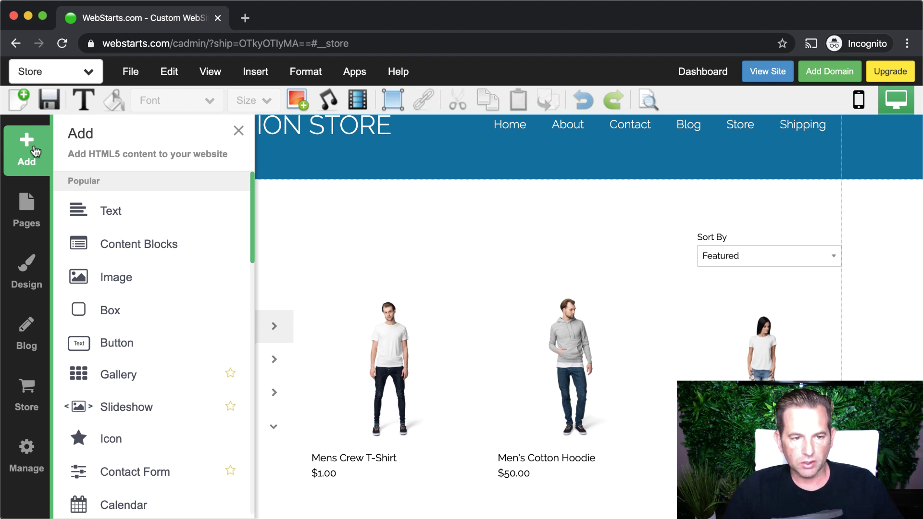
left_click(108, 211)
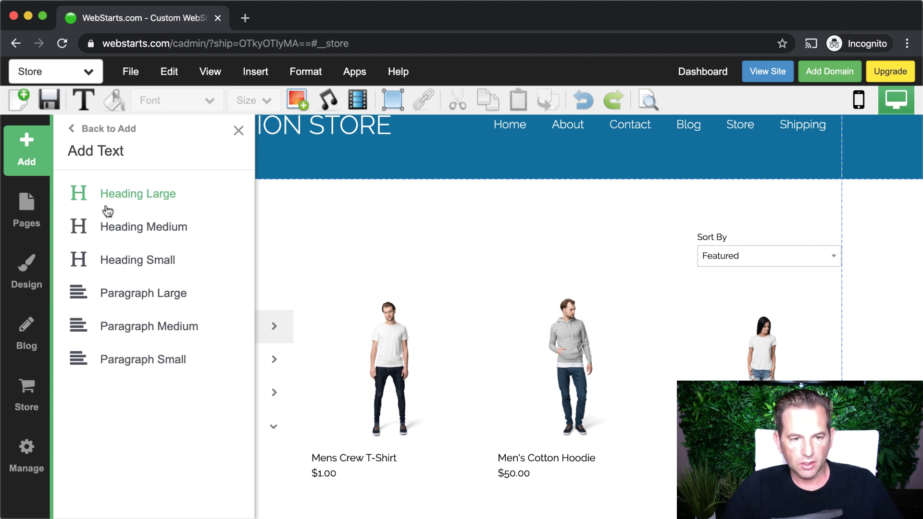
left_click(138, 293)
left_click_drag(207, 299, 156, 213)
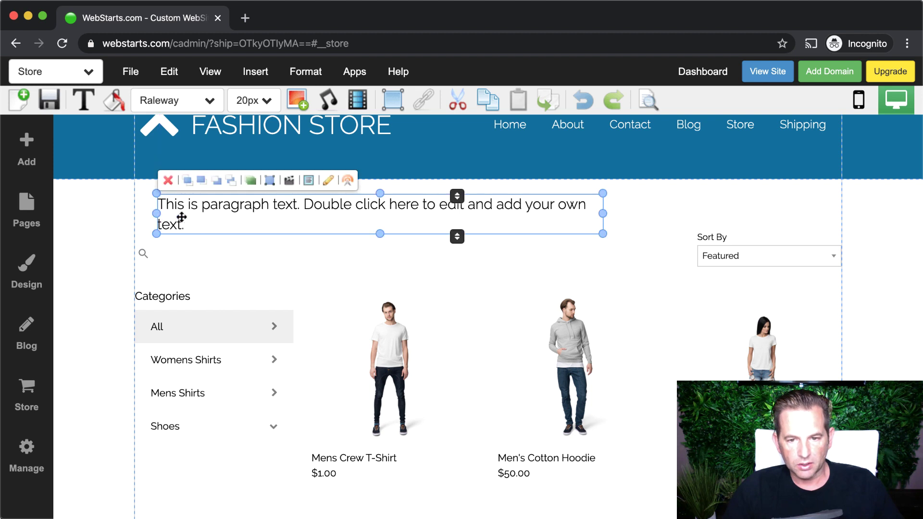
Widen the paragraph box to nearly the page's content width, reduce it to one line's height, and center its text.
left_click_drag(609, 214, 824, 212)
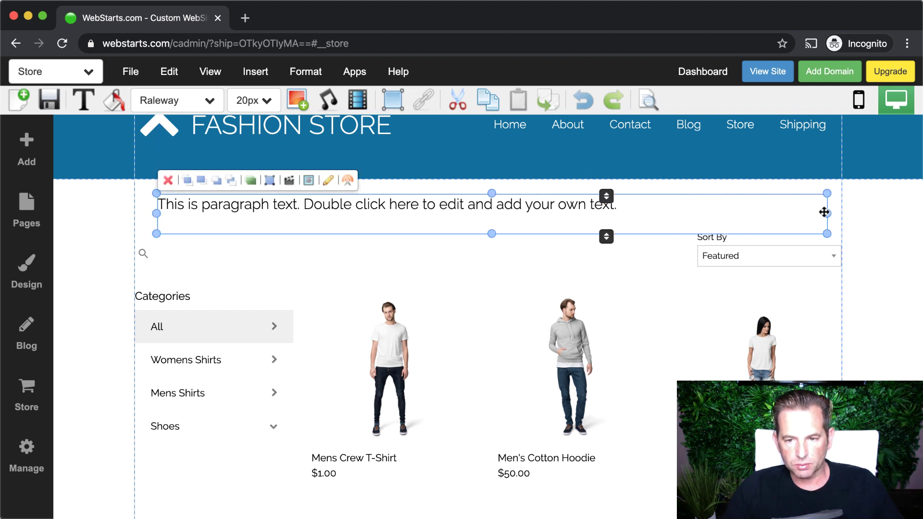
left_click_drag(495, 238, 495, 214)
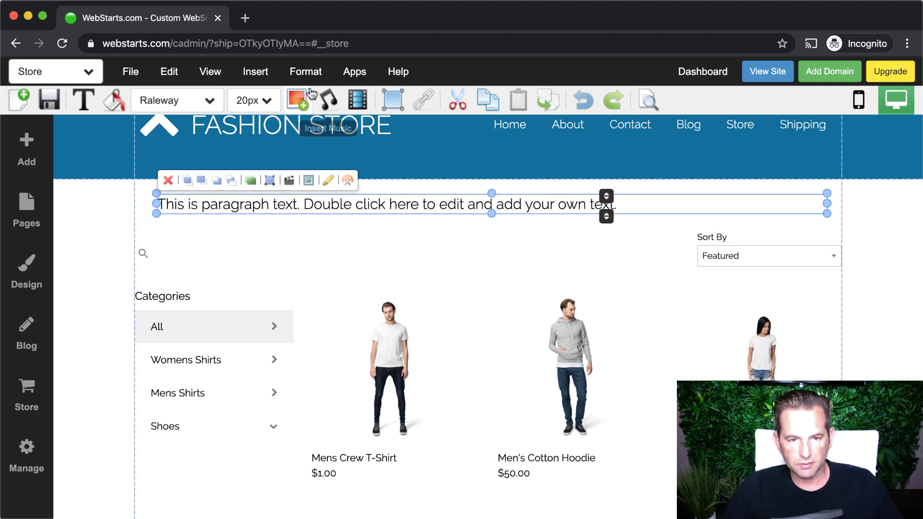
left_click(305, 71)
left_click(336, 238)
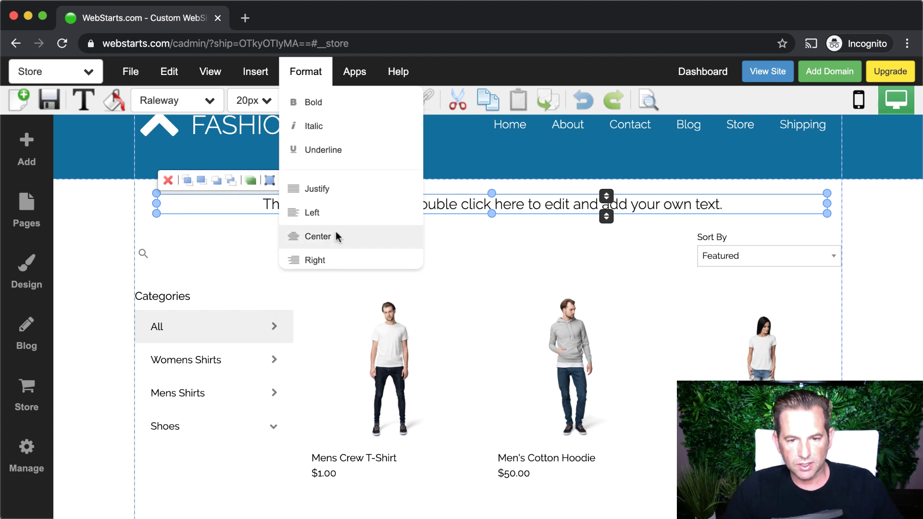
Replace the placeholder paragraph text with "Save 20% on everything".
double_click(460, 206)
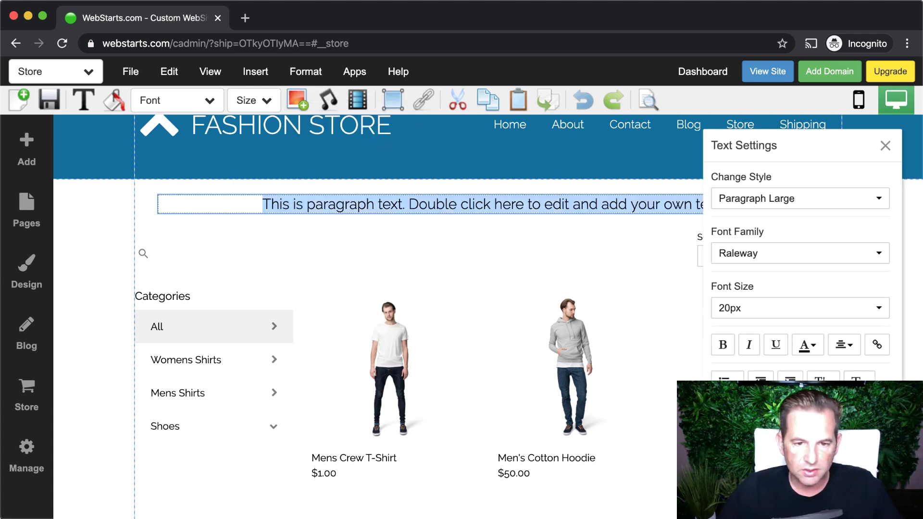
type("SAve")
key("BackSpace")
key("BackSpace")
key("BackSpace")
type("ave")
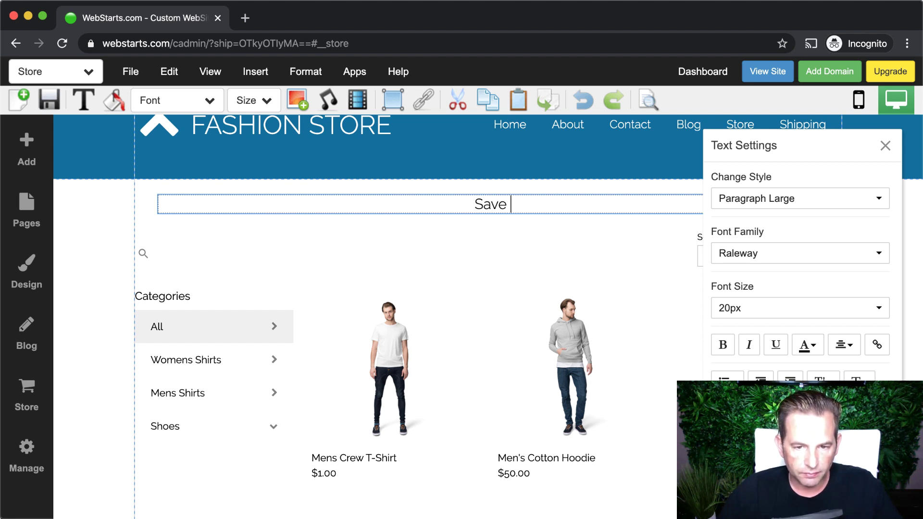
type(" 2")
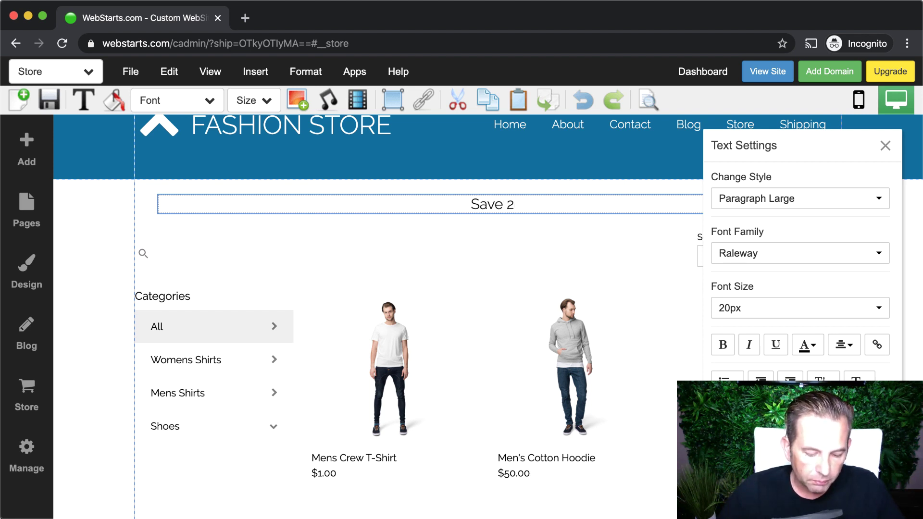
type("0% on ev")
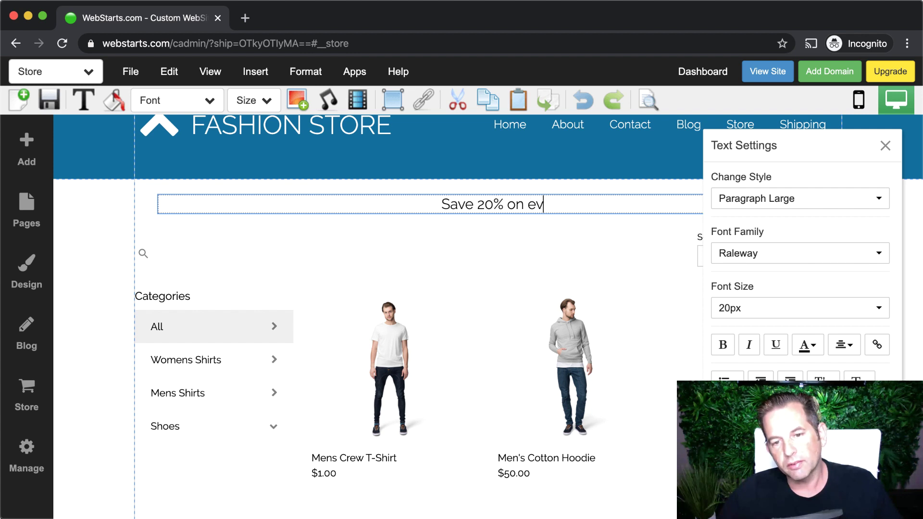
type("erything")
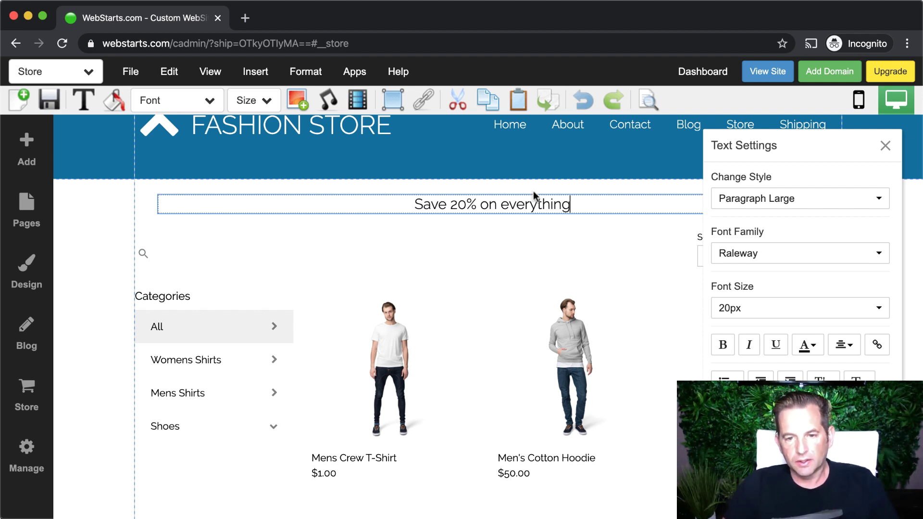
Color the "Save 20% on everything" text red and finish editing it.
triple_click(541, 204)
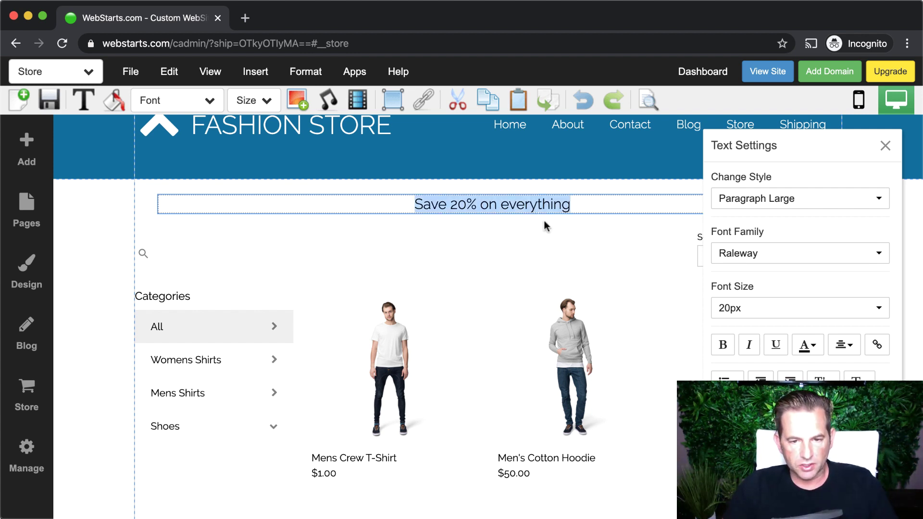
left_click(807, 345)
left_click(748, 220)
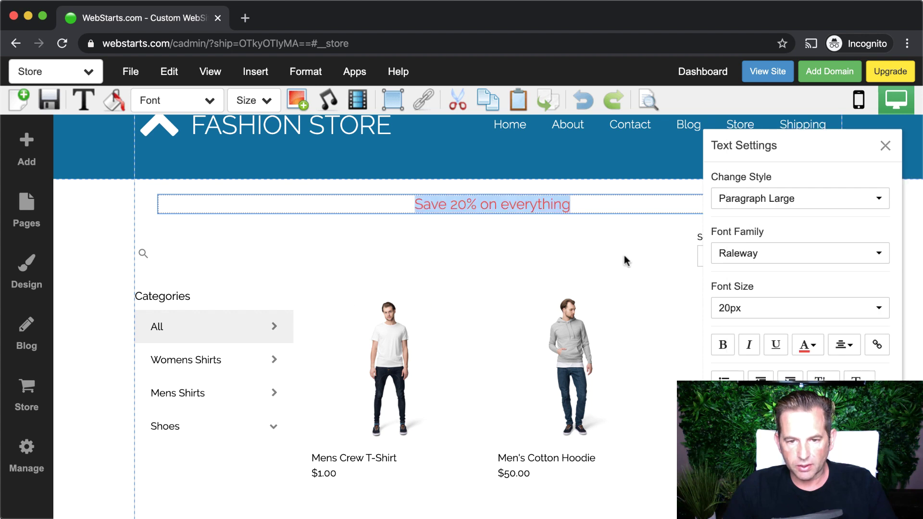
left_click(577, 269)
Make the "Save 20% on everything" text bold and save the Store page.
left_click(524, 212)
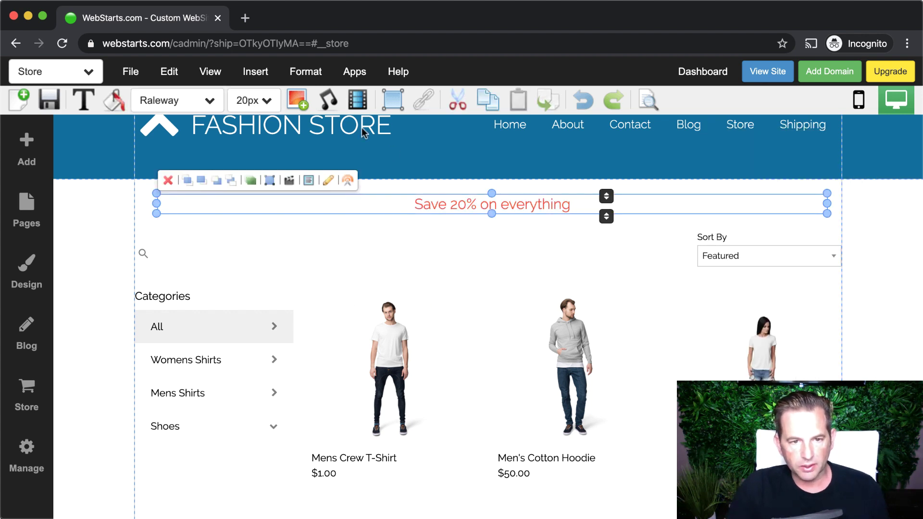
left_click(306, 72)
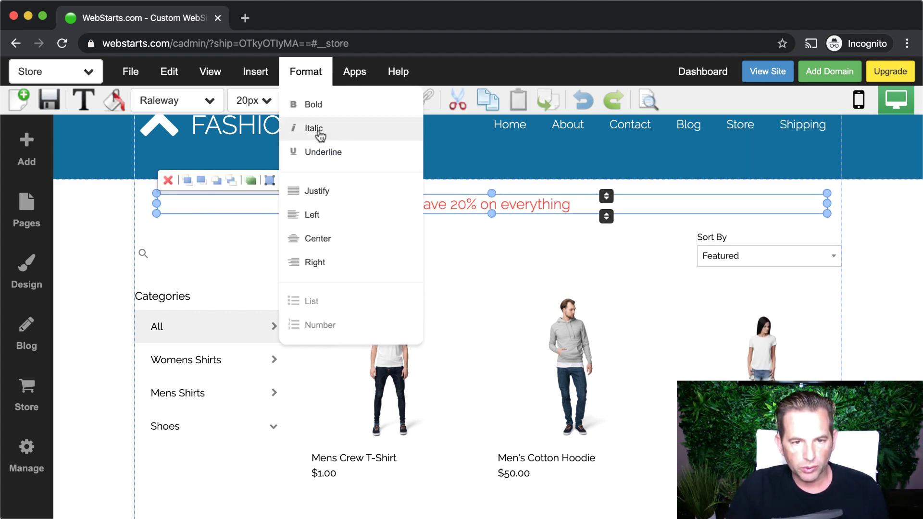
left_click(310, 104)
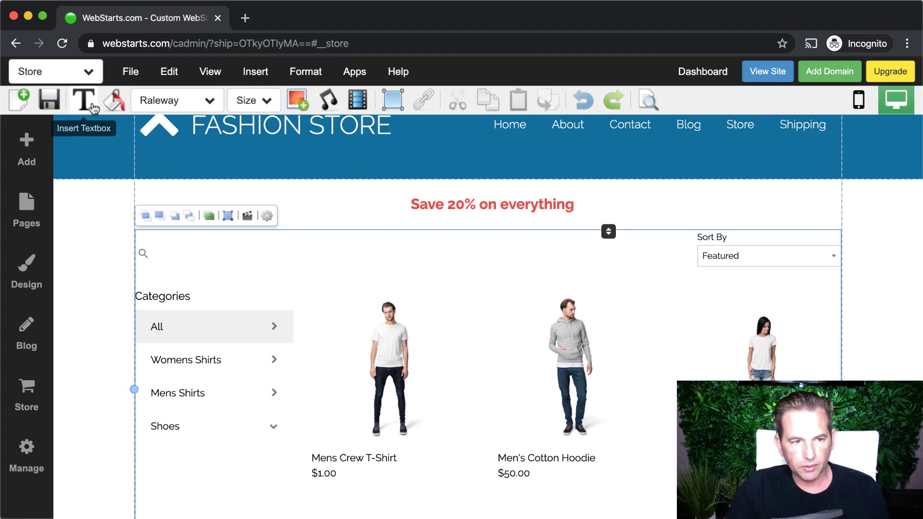
left_click(49, 100)
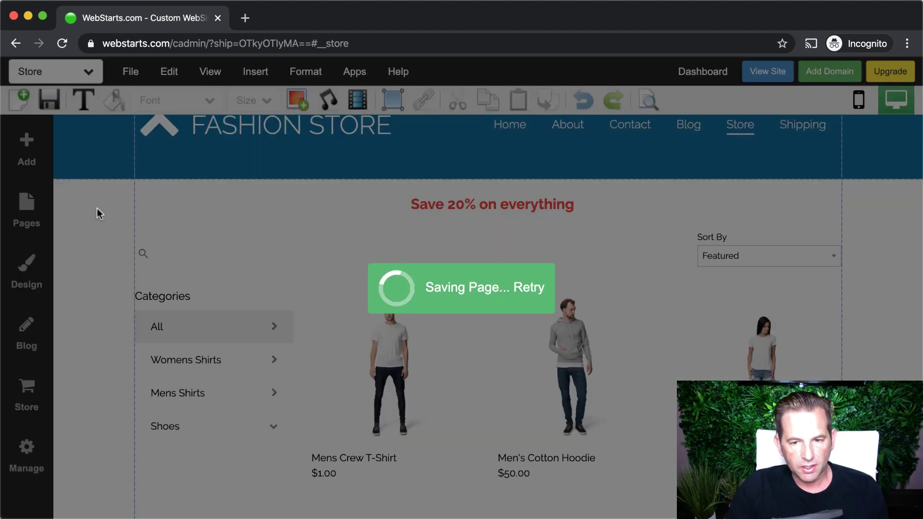
Unhide the "Save 20% on everything" text in the Store page's mobile layout and save the page.
scroll(463, 253, "up", 2)
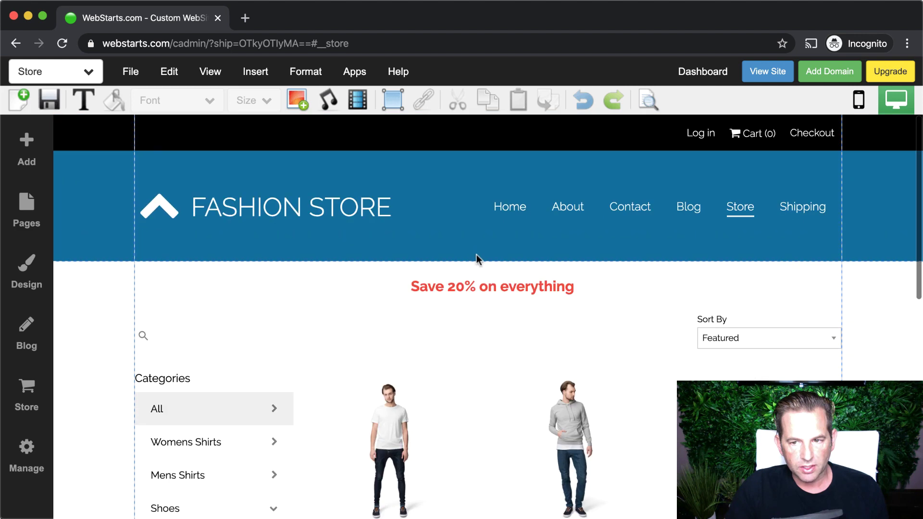
left_click(860, 110)
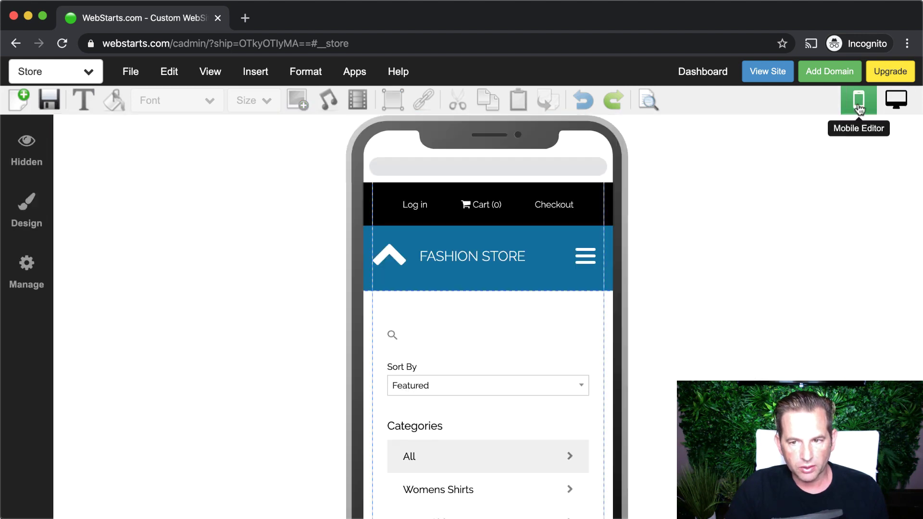
left_click(26, 152)
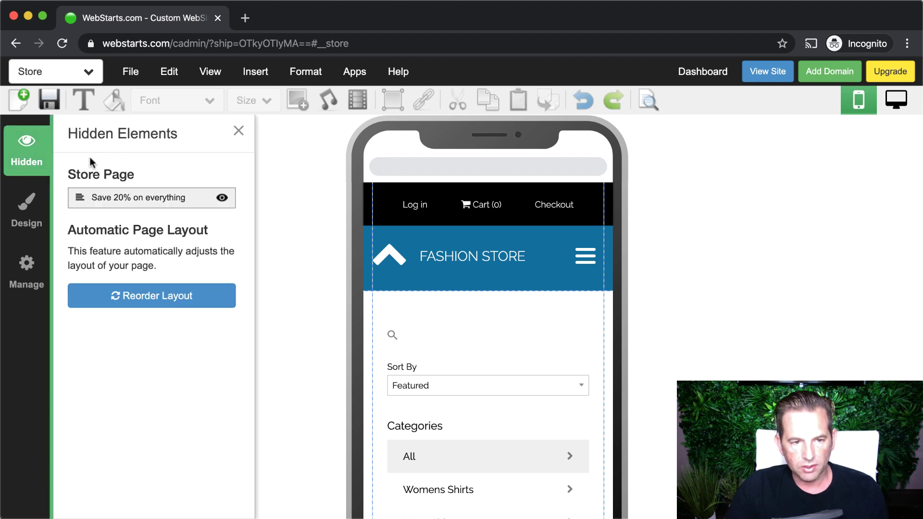
left_click(222, 199)
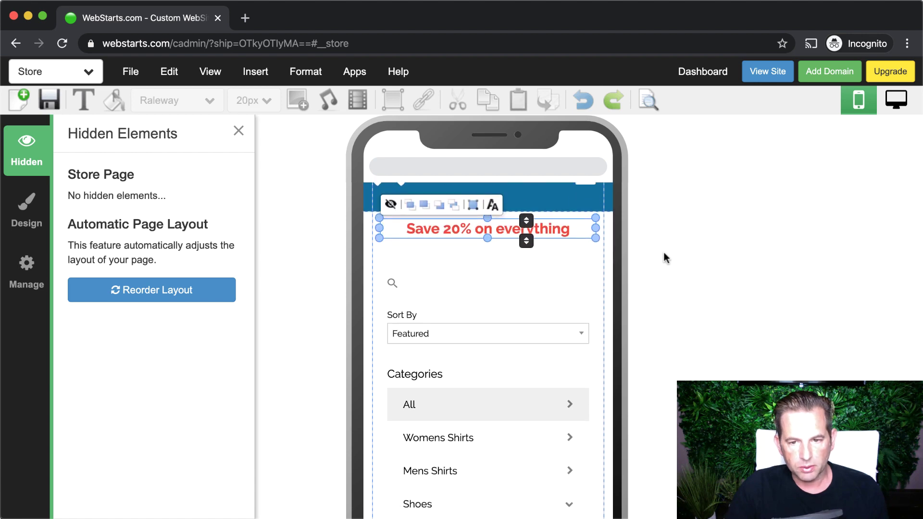
left_click(46, 102)
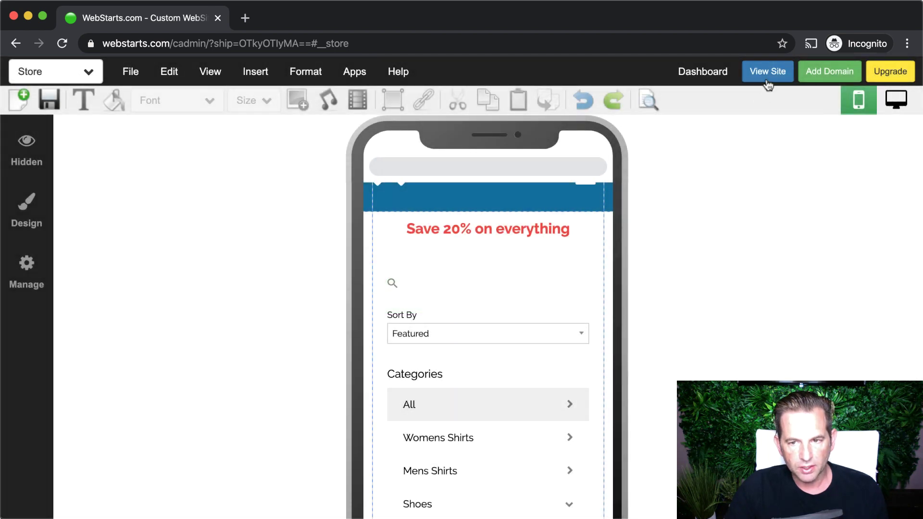
Check the published Store page at phone width and at full window width, and close it.
left_click(766, 79)
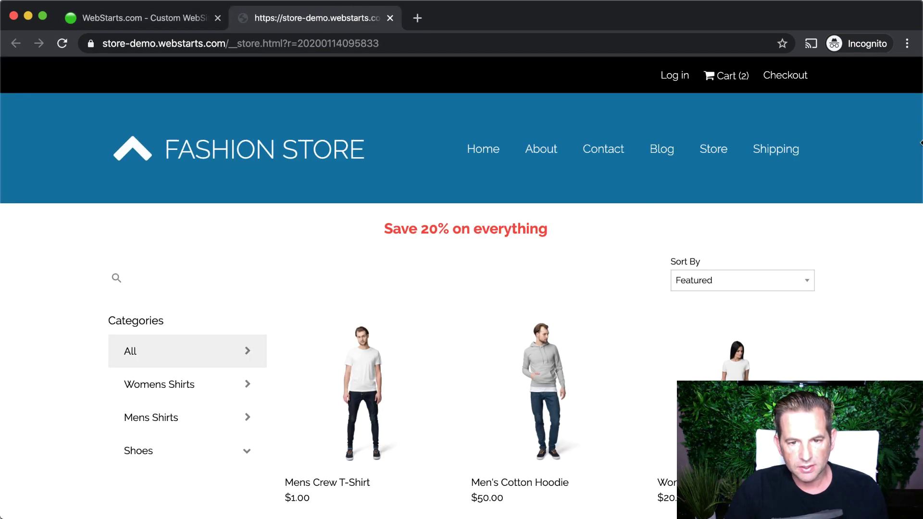
left_click_drag(919, 142, 188, 162)
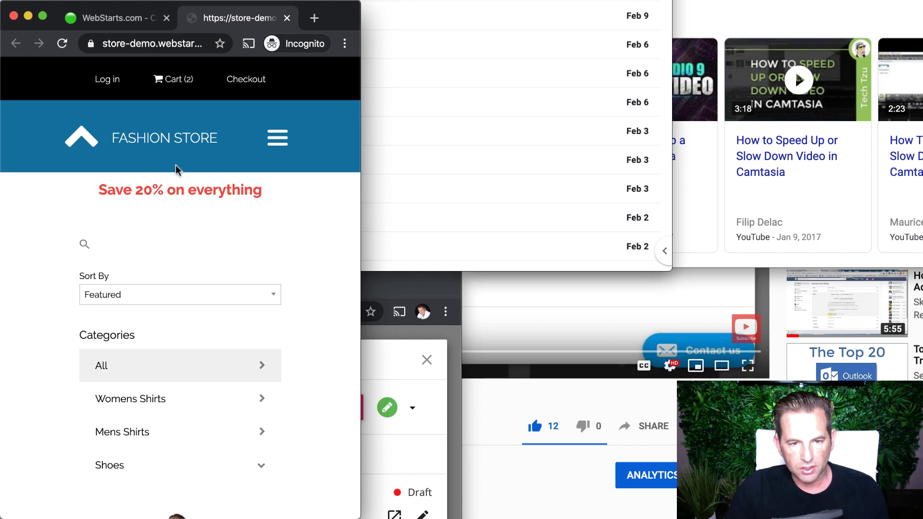
left_click_drag(357, 159, 920, 202)
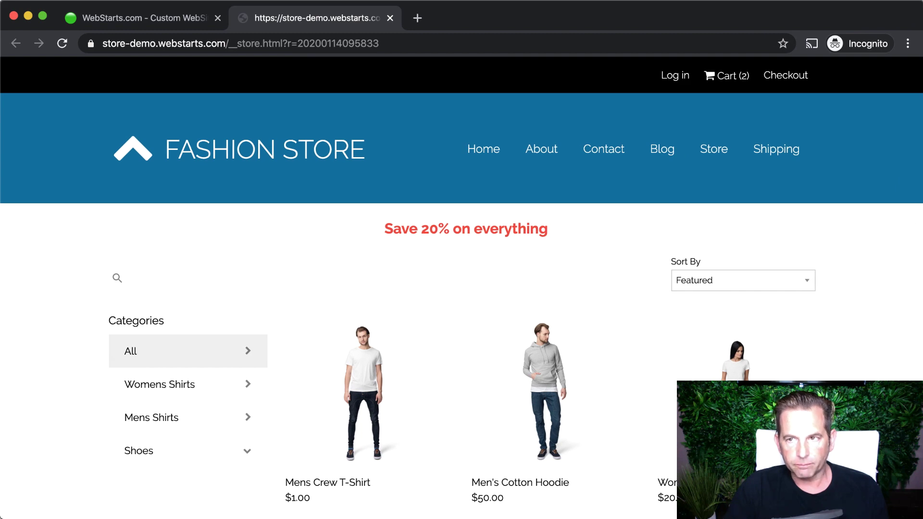
key("super+w")
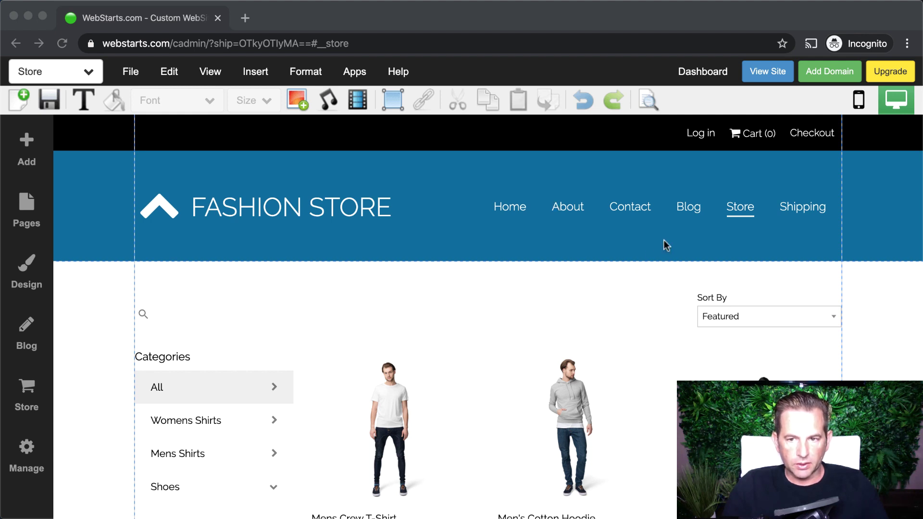
View the published store's checkout page at phone width, examining the order summary, the billing details form and the remaining checkout sections.
left_click(778, 76)
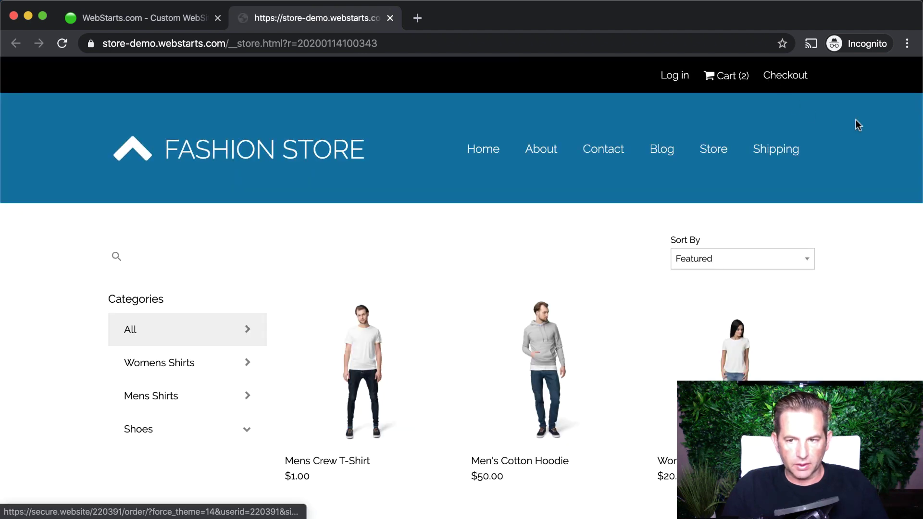
left_click_drag(921, 123, 345, 137)
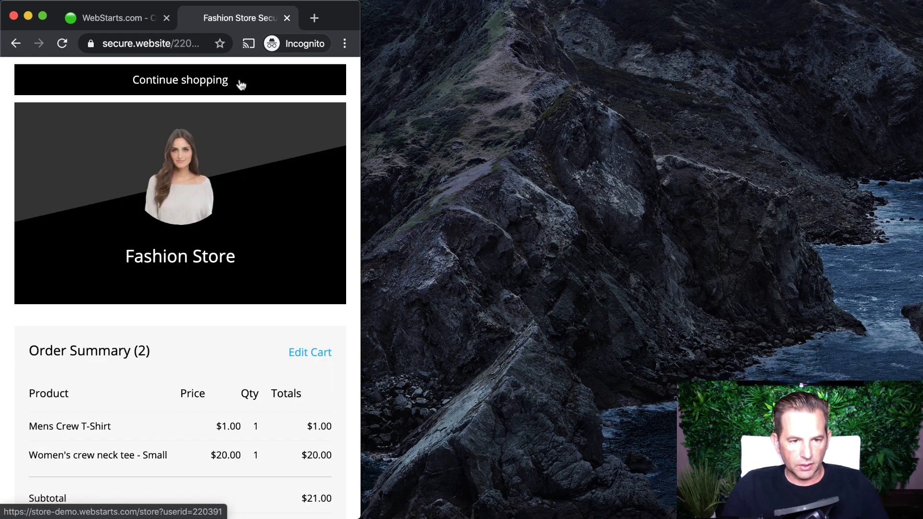
scroll(252, 224, "down", 5)
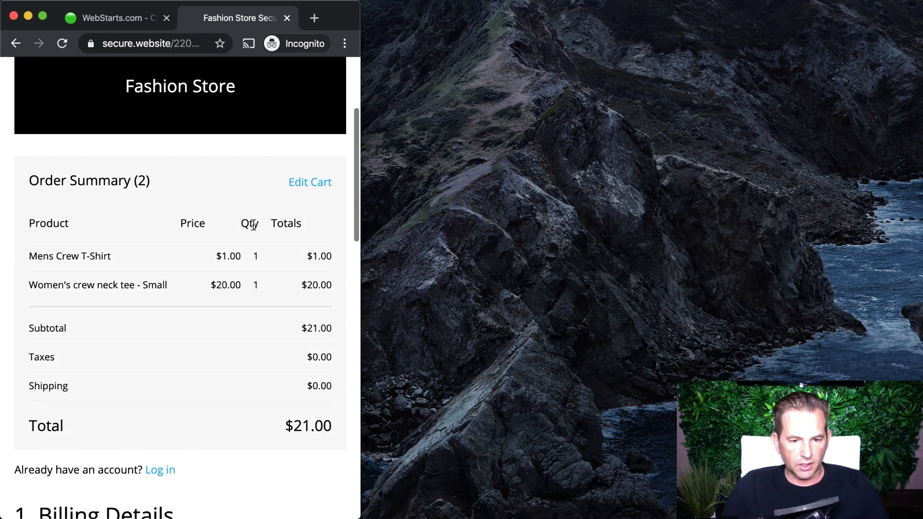
scroll(253, 225, "down", 12)
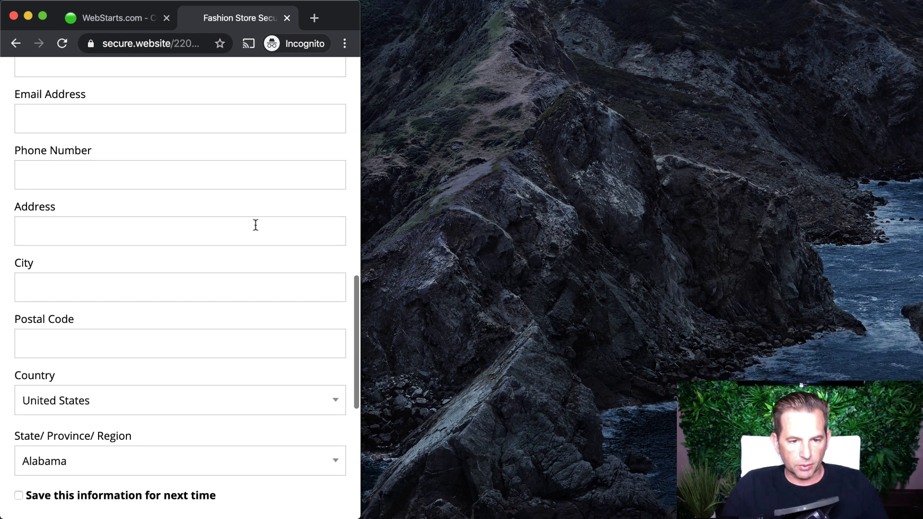
scroll(255, 225, "up", 10)
scroll(258, 224, "down", 7)
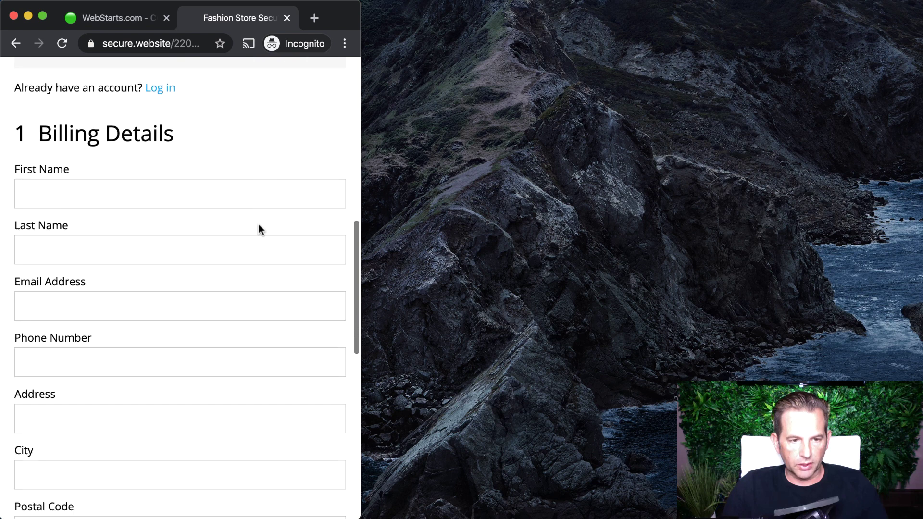
scroll(259, 225, "down", 11)
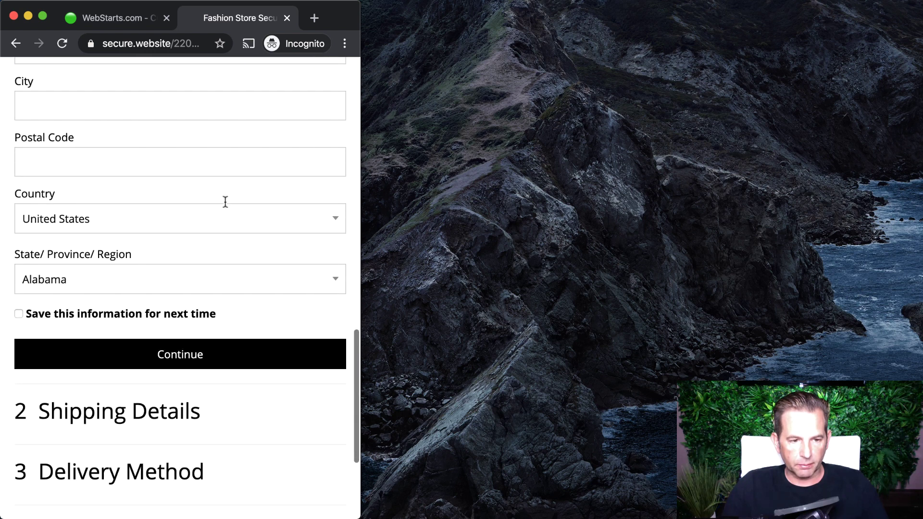
scroll(227, 211, "down", 1)
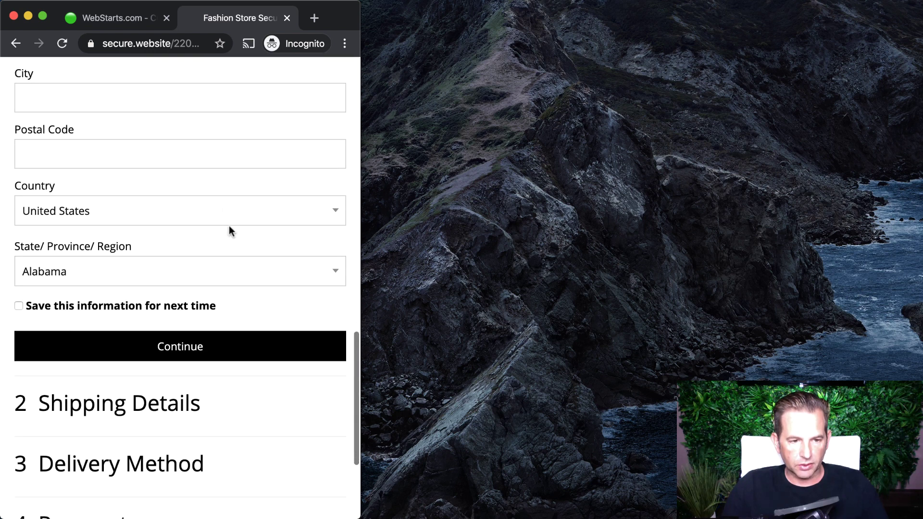
Enable "Save this information for next time" in the billing details, and open the existing-account login form at its email field.
left_click(19, 306)
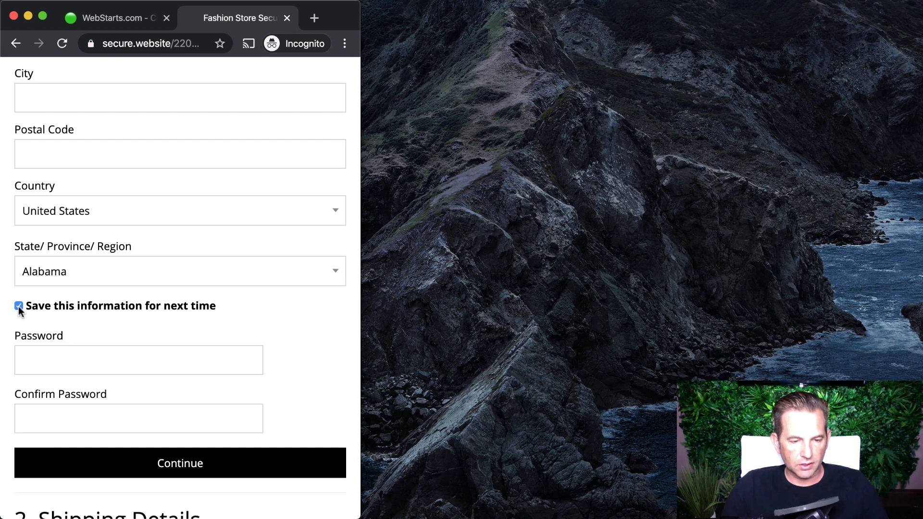
left_click(48, 353)
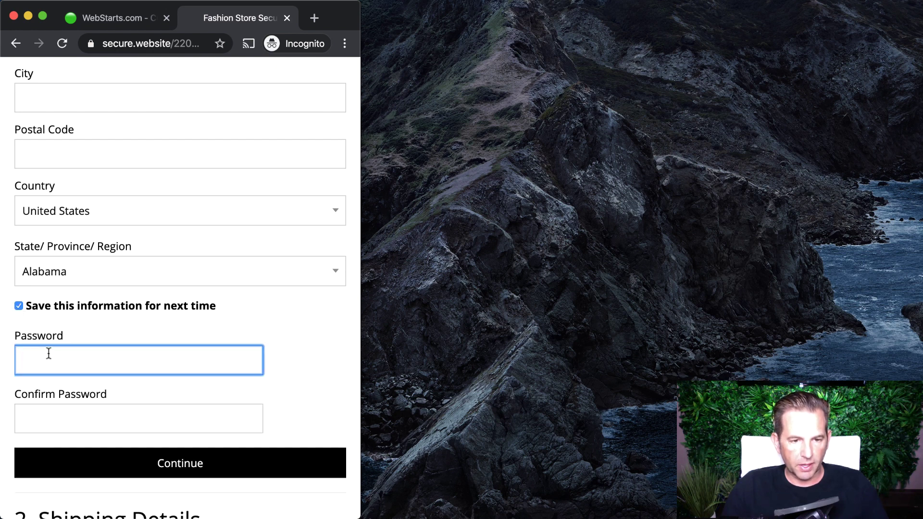
scroll(55, 356, "up", 20)
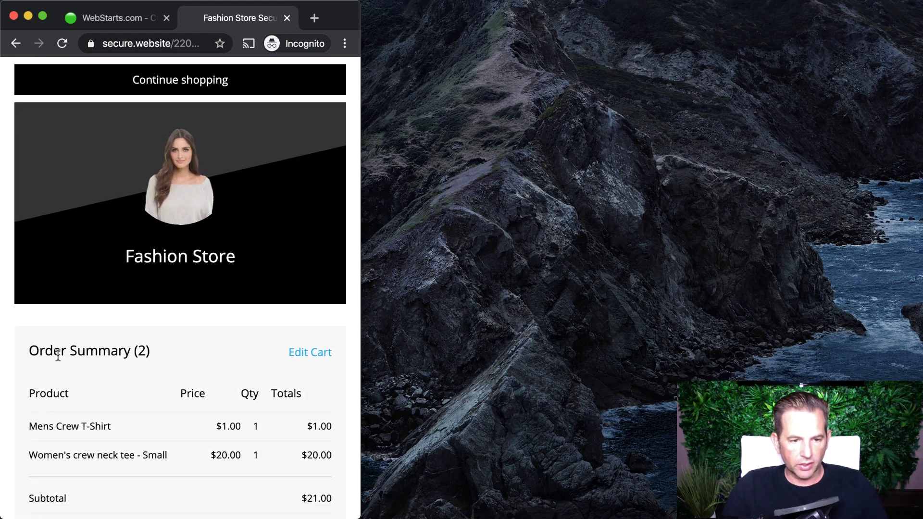
scroll(58, 355, "down", 10)
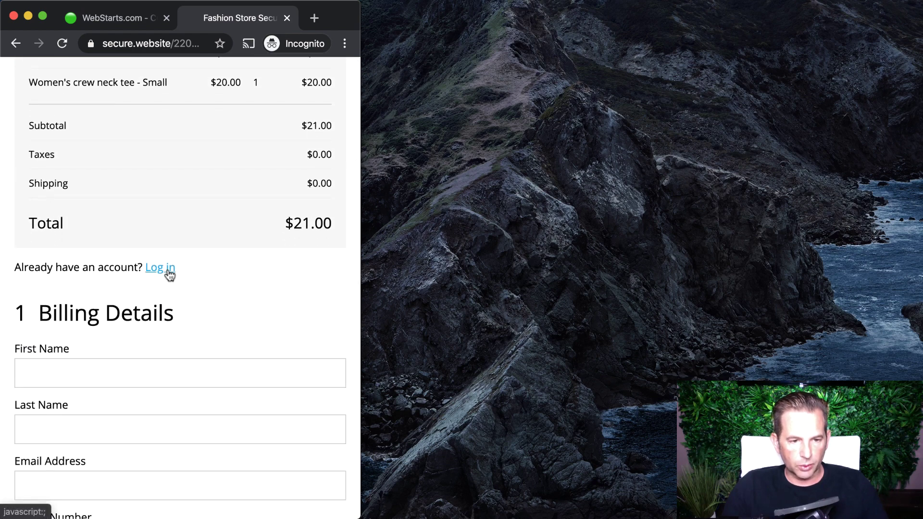
left_click(170, 268)
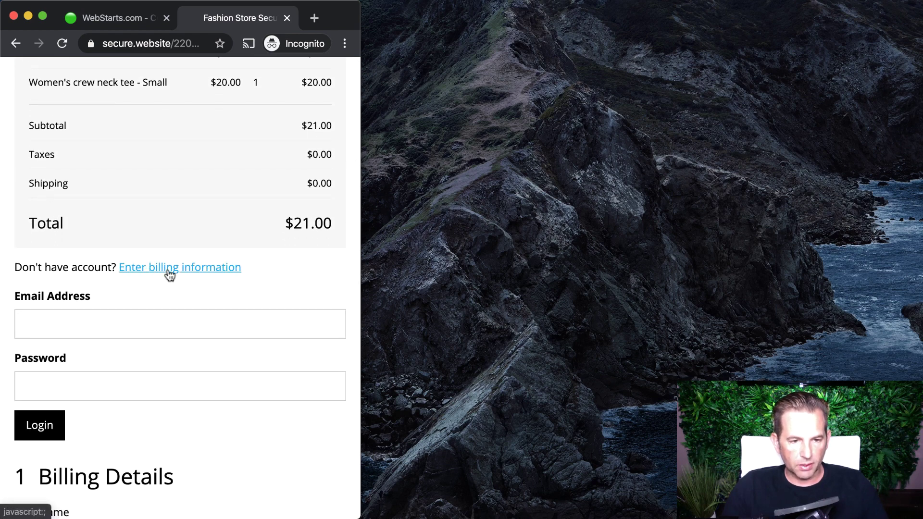
left_click(174, 320)
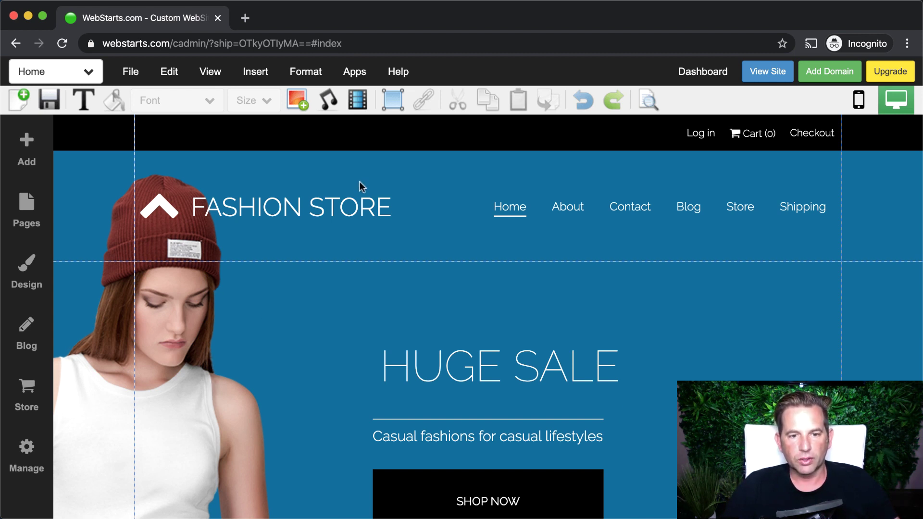
left_click(359, 200)
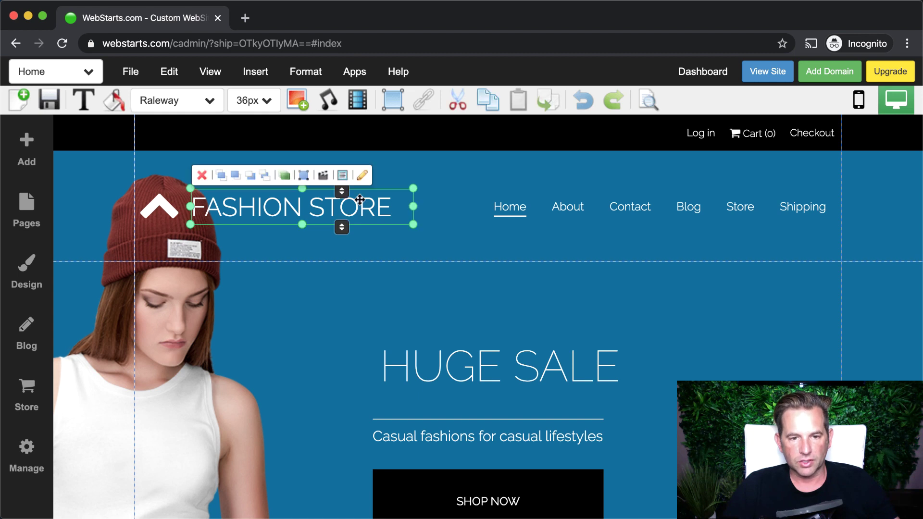
left_click(580, 321)
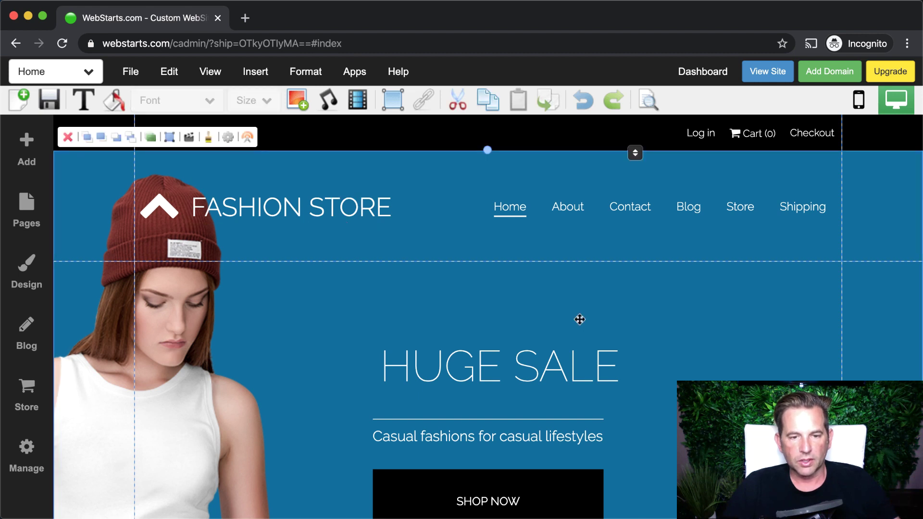
Add the Amazon icon to the Home page, place it above the HUGE SALE heading and shrink it to fit there.
left_click(27, 141)
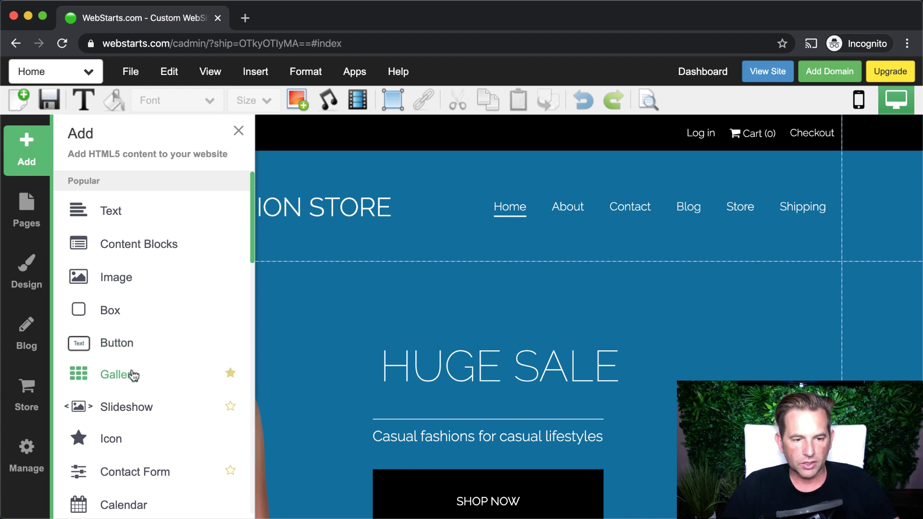
left_click(125, 437)
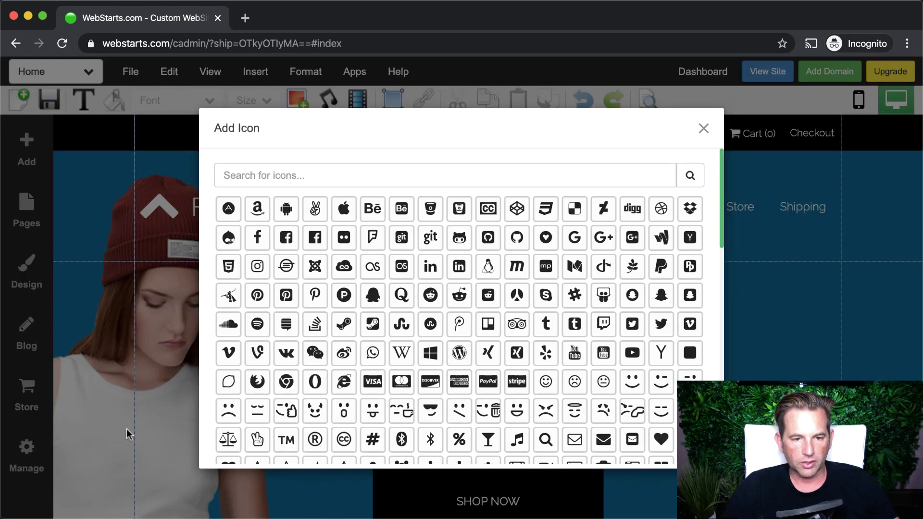
scroll(368, 394, "down", 2)
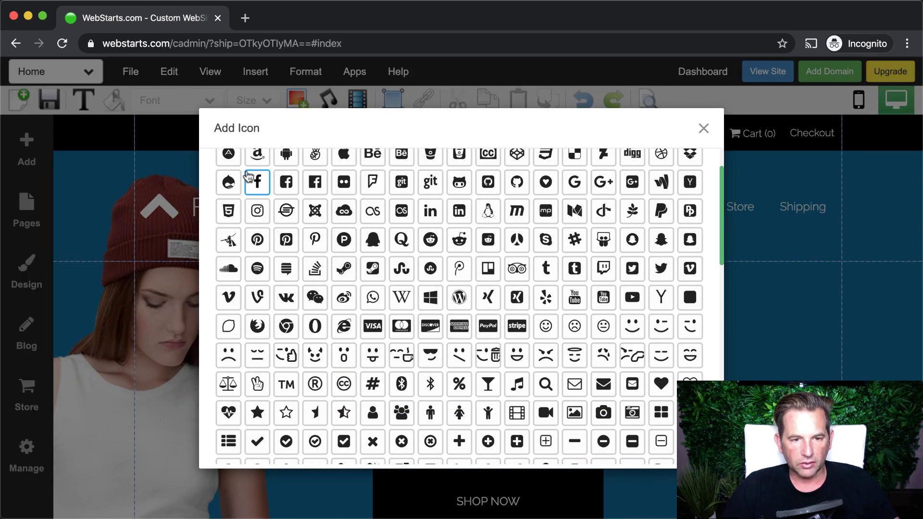
left_click(256, 152)
left_click_drag(193, 301, 503, 325)
left_click_drag(542, 373, 518, 323)
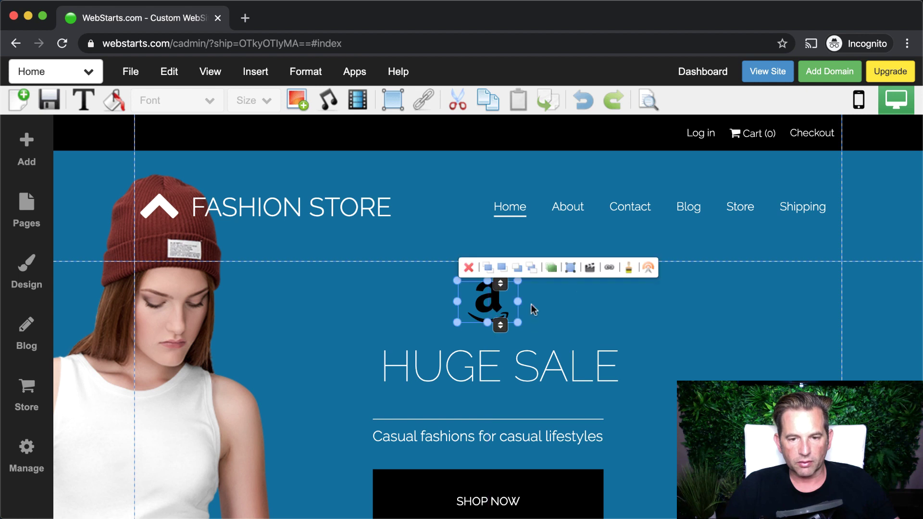
Unhide the Amazon icon in the Home page's mobile layout.
left_click(859, 100)
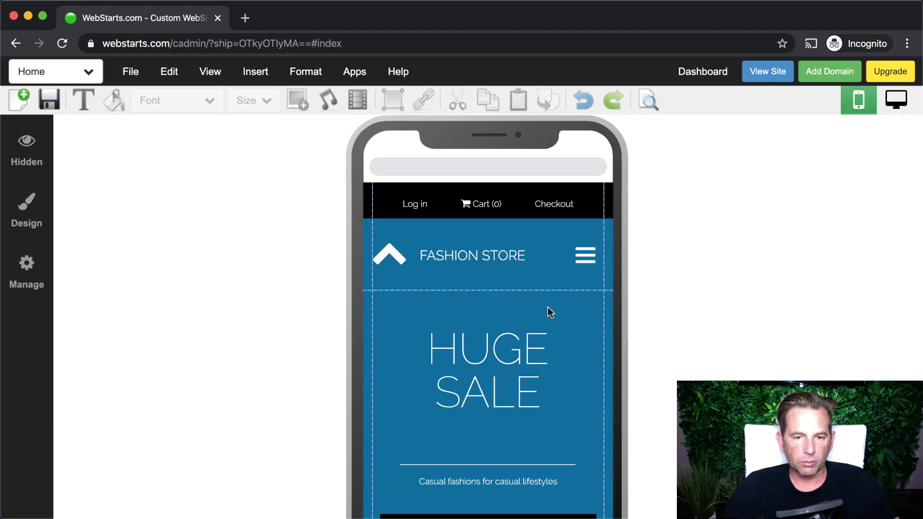
left_click(26, 150)
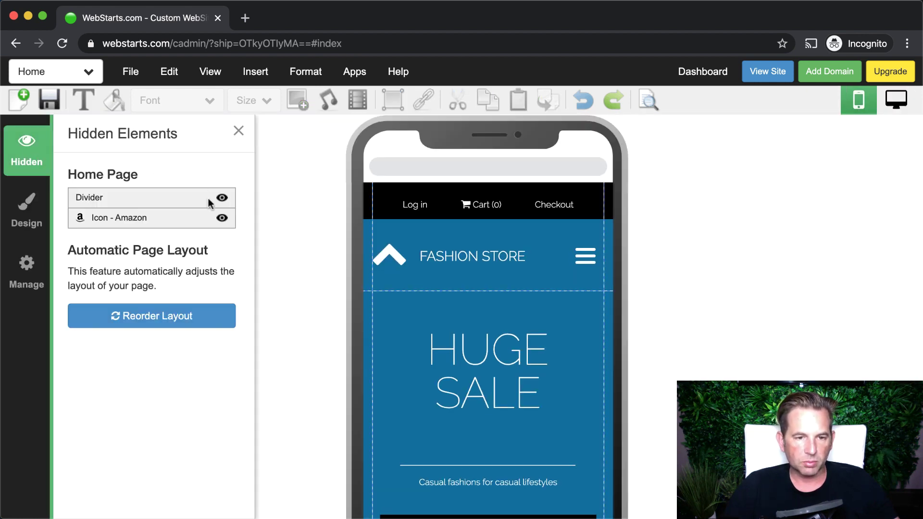
left_click(222, 218)
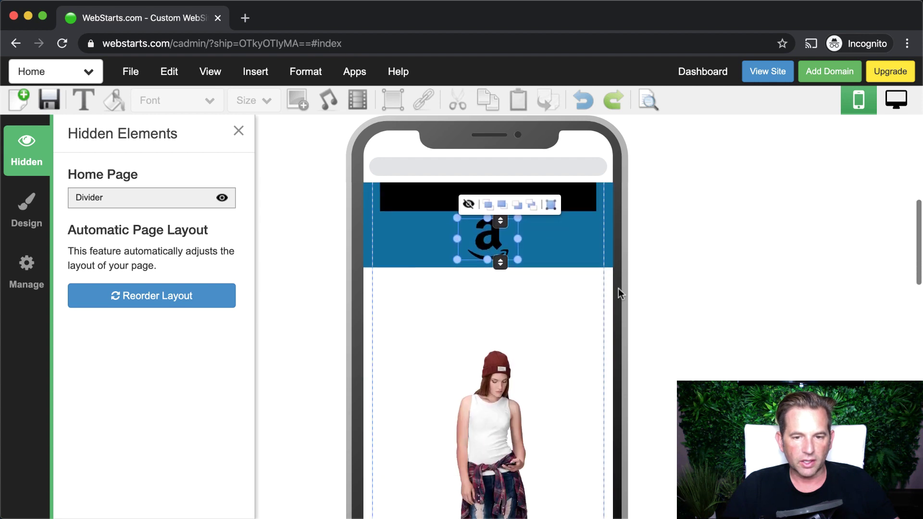
mouse_move(481, 310)
left_mouse_down()
mouse_move(520, 383)
mouse_move(486, 313)
mouse_move(460, 309)
mouse_move(478, 314)
left_mouse_up()
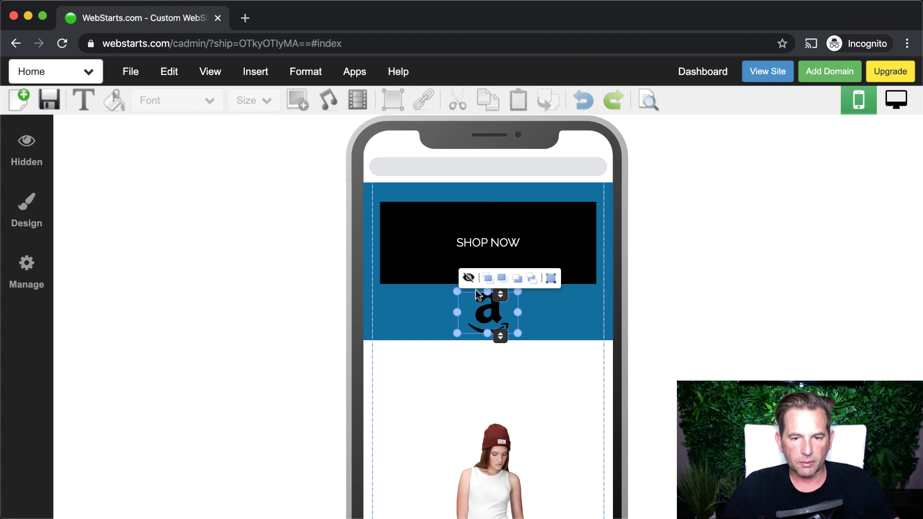
Delete the Amazon icon from the desktop Home page and return to the page's mobile layout.
left_click(886, 112)
left_click(465, 301)
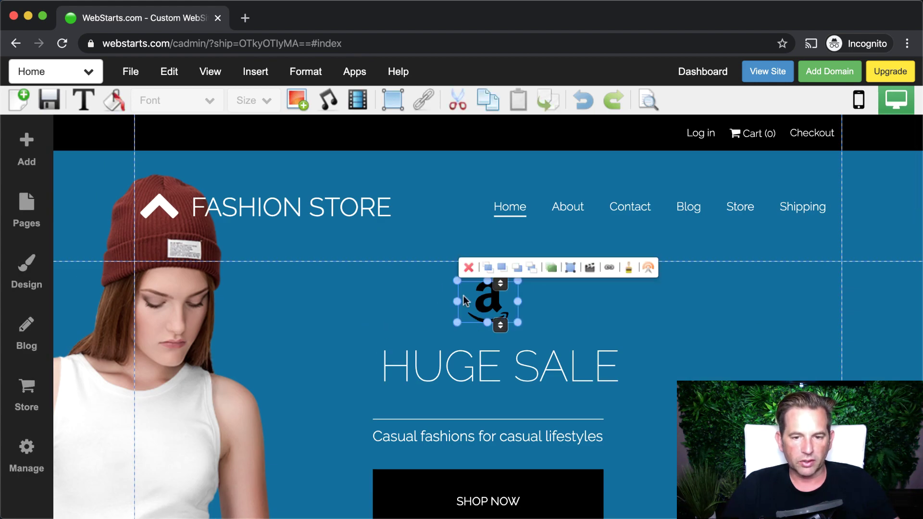
left_click(468, 267)
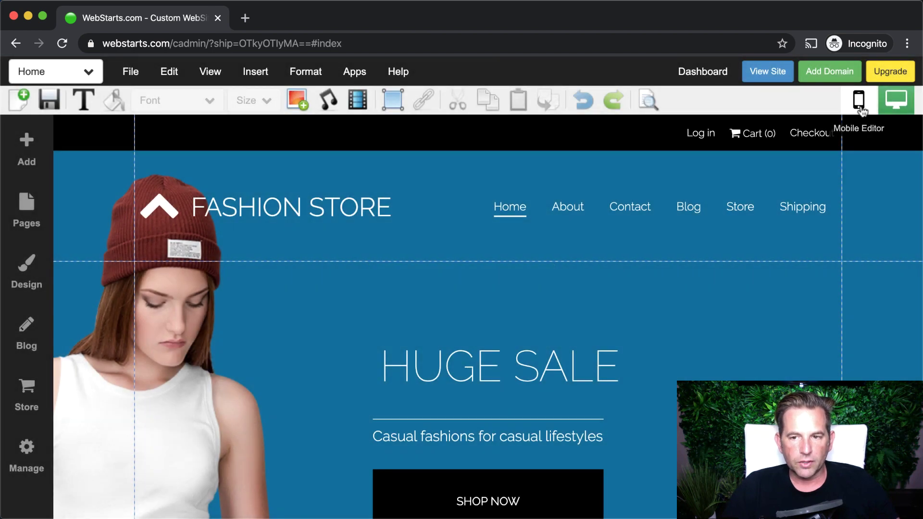
left_click(860, 107)
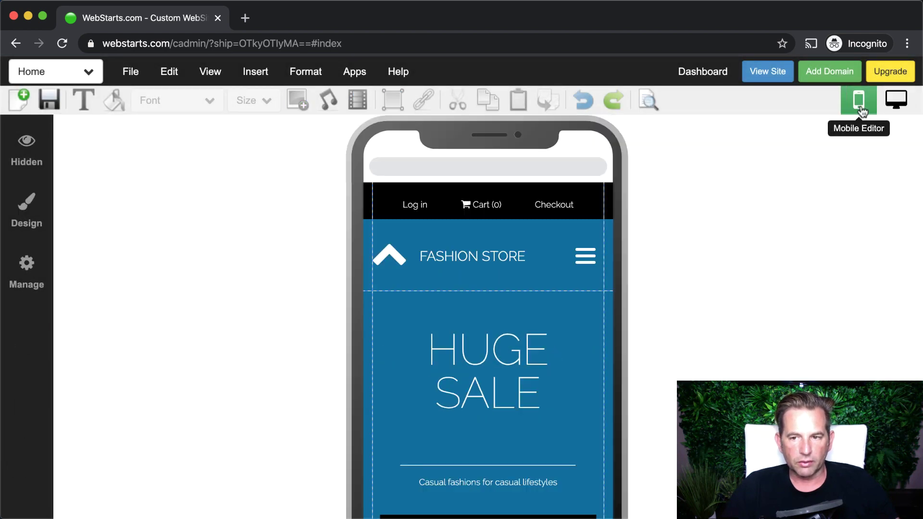
Switch the Home page back to the desktop layout and open the hyperlink settings of the SHOP NOW button.
left_click(896, 100)
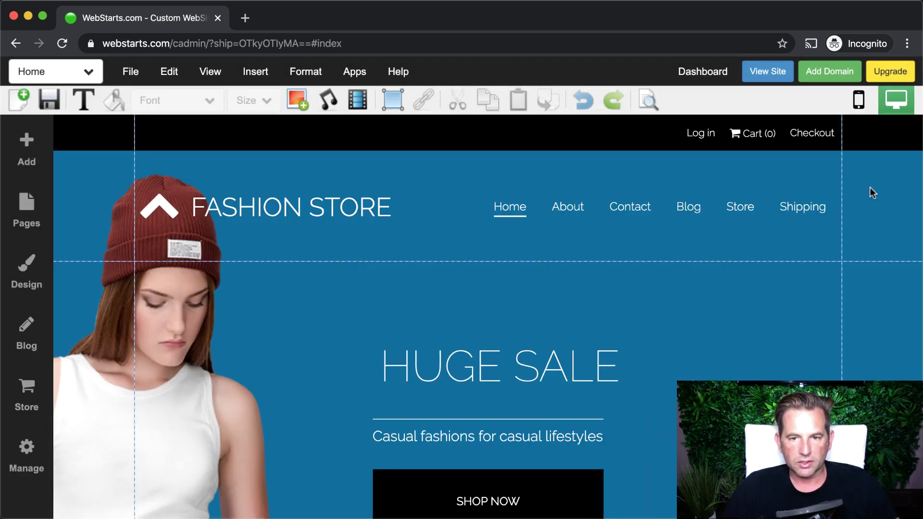
scroll(753, 308, "down", 4)
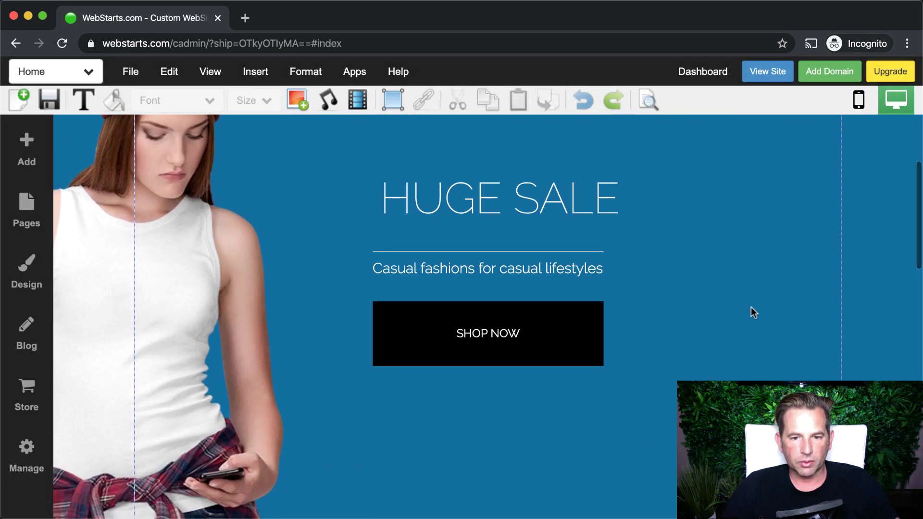
left_click(534, 338)
left_click(524, 286)
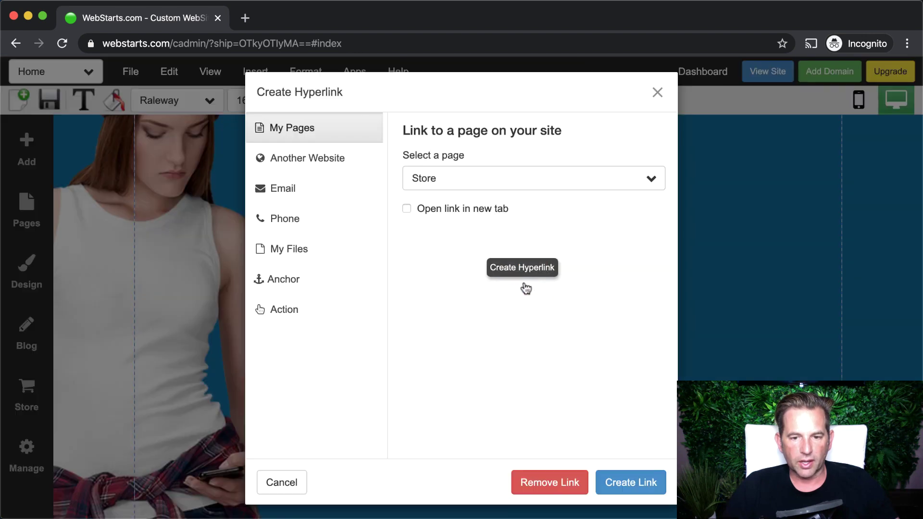
Review the pages, blog posts, store categories and products available as link targets, and link the SHOP NOW button to the Store page.
left_click(462, 187)
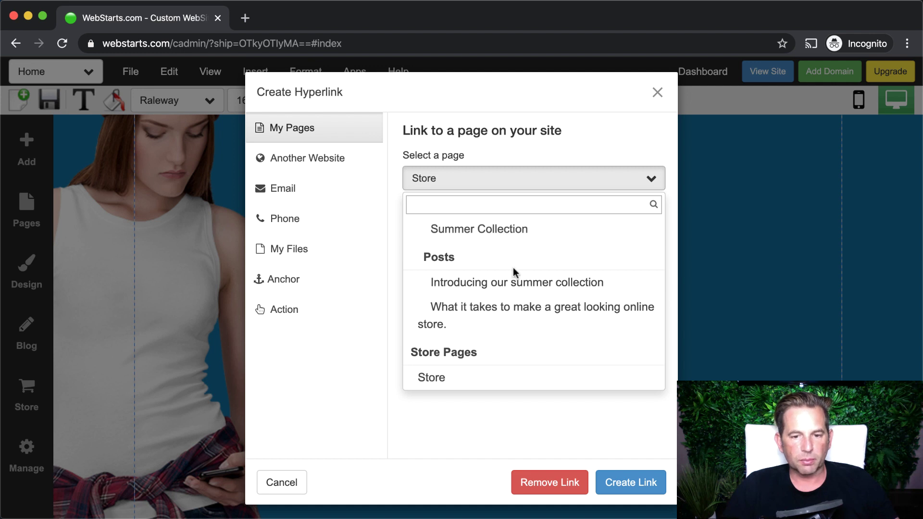
scroll(513, 268, "down", 3)
scroll(506, 289, "down", 1)
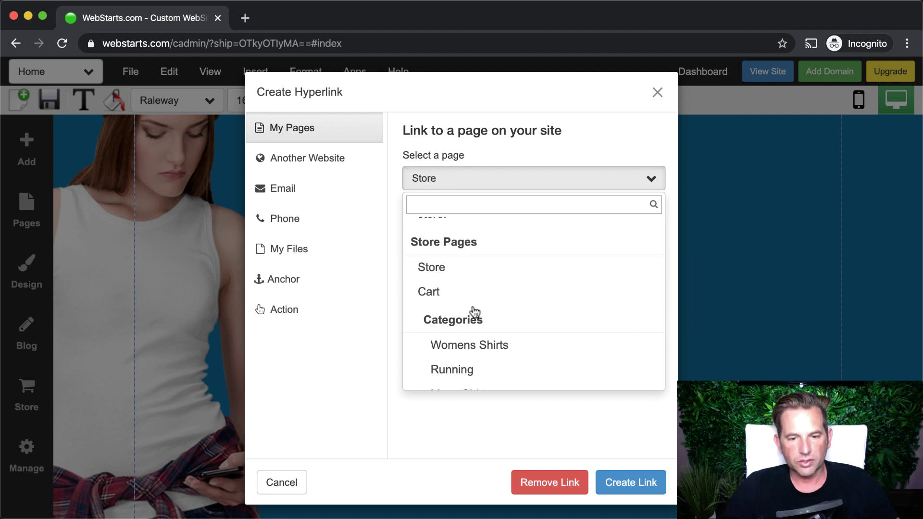
scroll(472, 313, "down", 5)
scroll(491, 287, "down", 6)
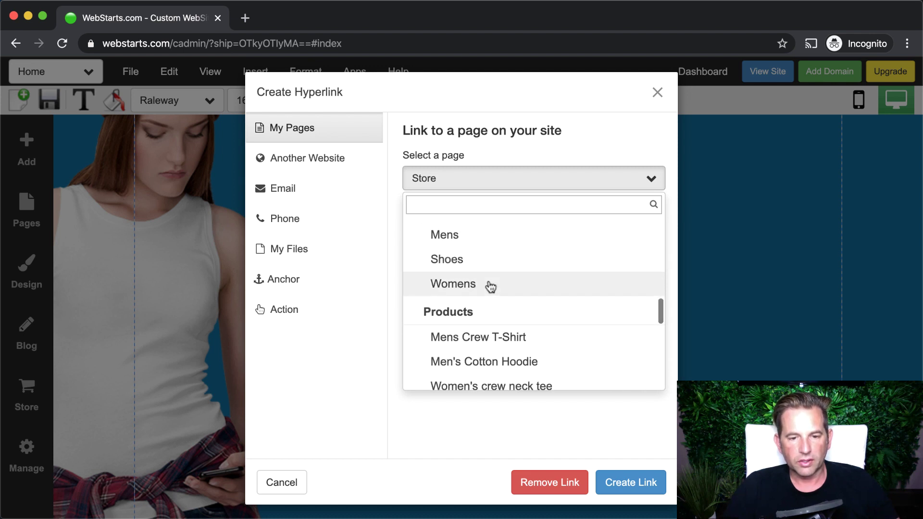
scroll(491, 287, "down", 3)
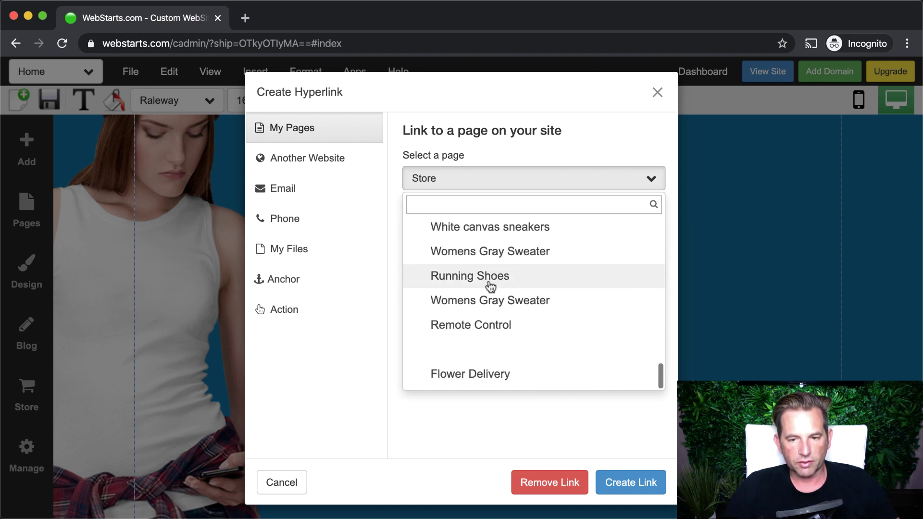
scroll(531, 290, "up", 10)
scroll(529, 291, "up", 5)
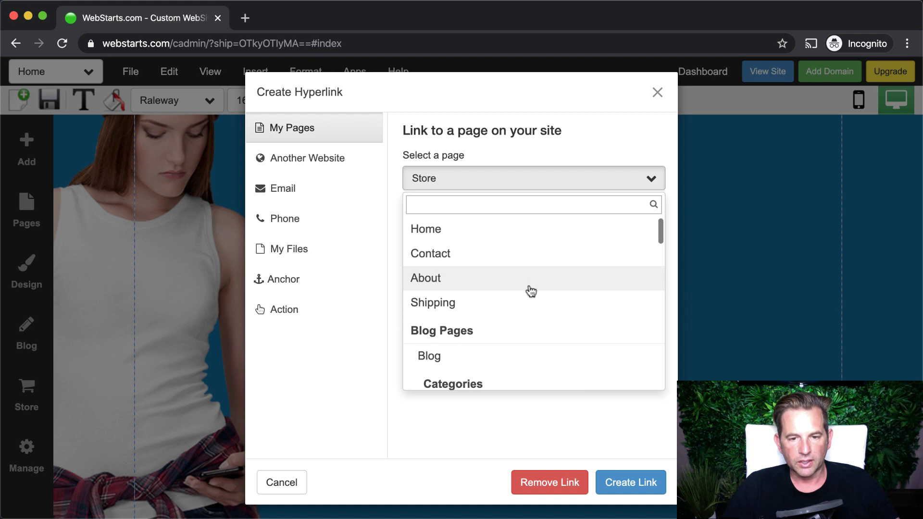
scroll(503, 305, "down", 3)
scroll(496, 318, "down", 4)
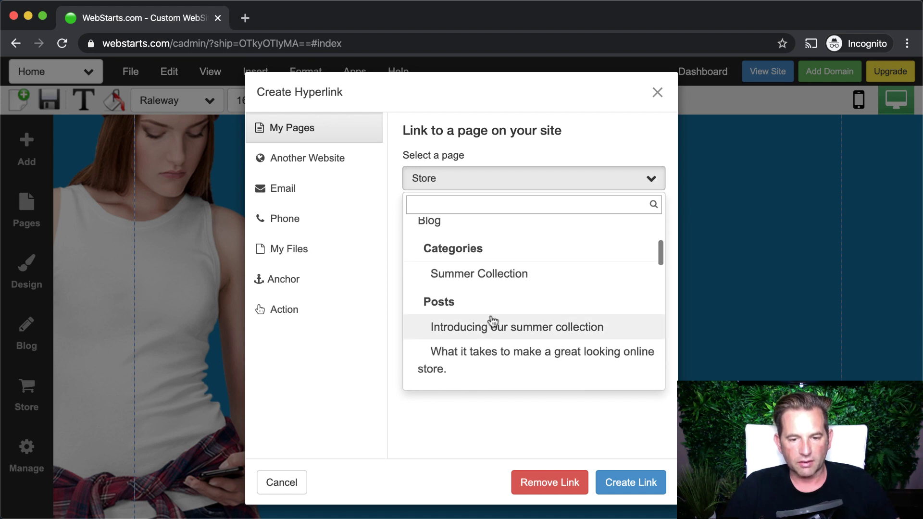
left_click(492, 327)
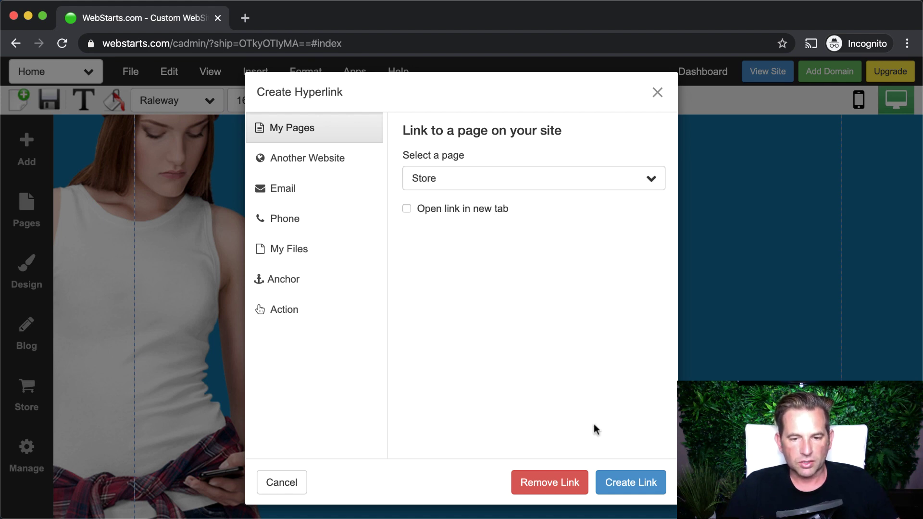
left_click(624, 483)
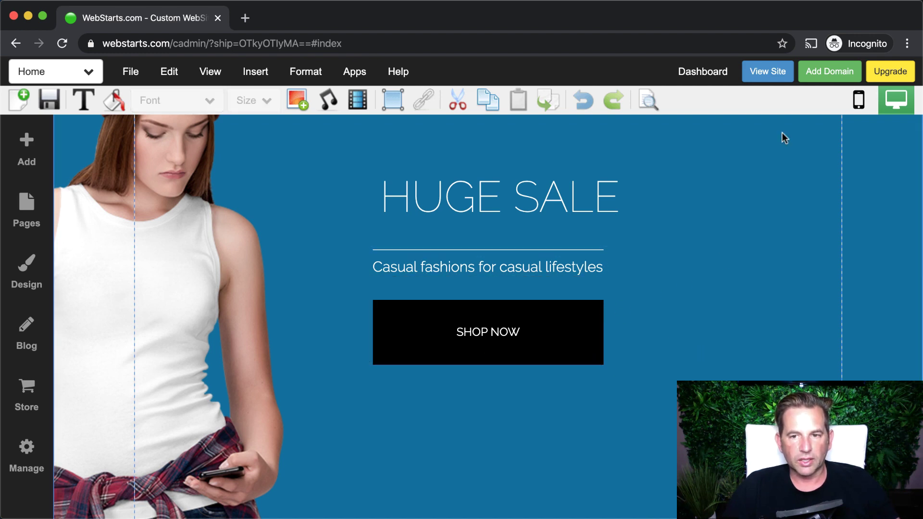
Test the SHOP NOW button on the published site and open the Men's Cotton Hoodie product from the store.
left_click(783, 74)
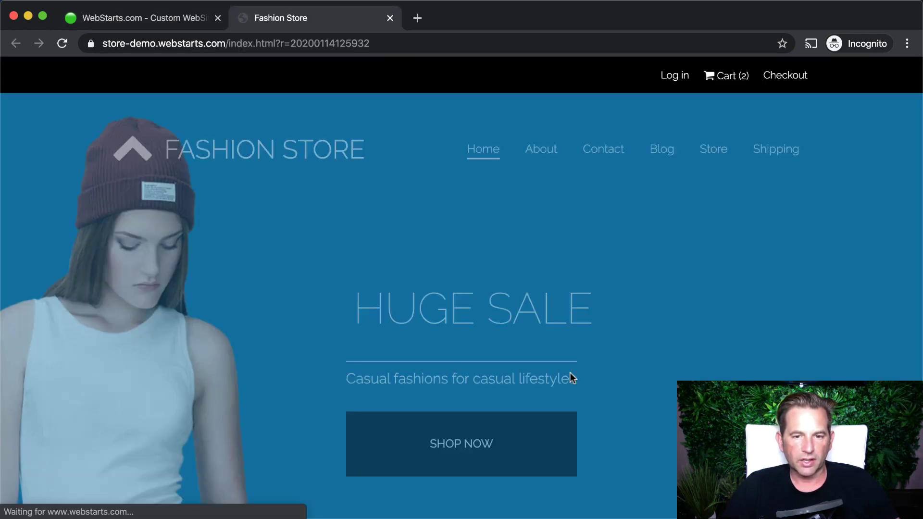
left_click(497, 440)
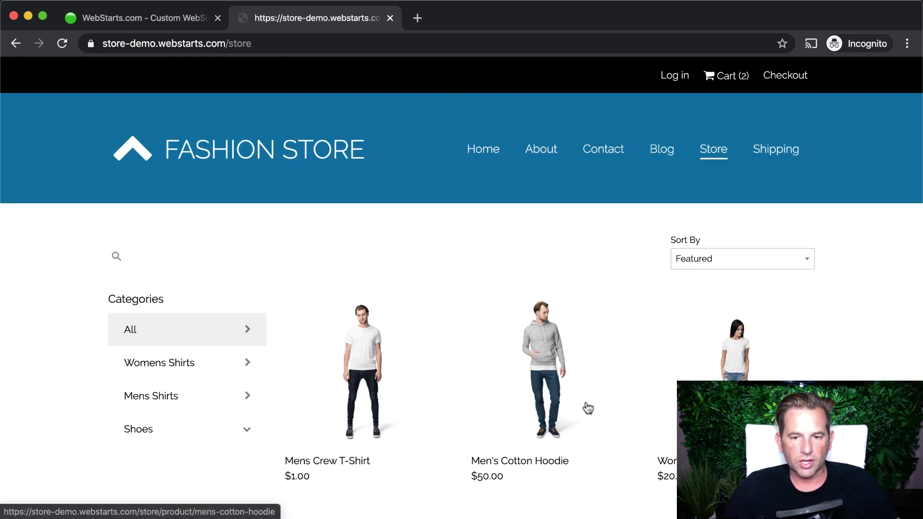
left_click(575, 364)
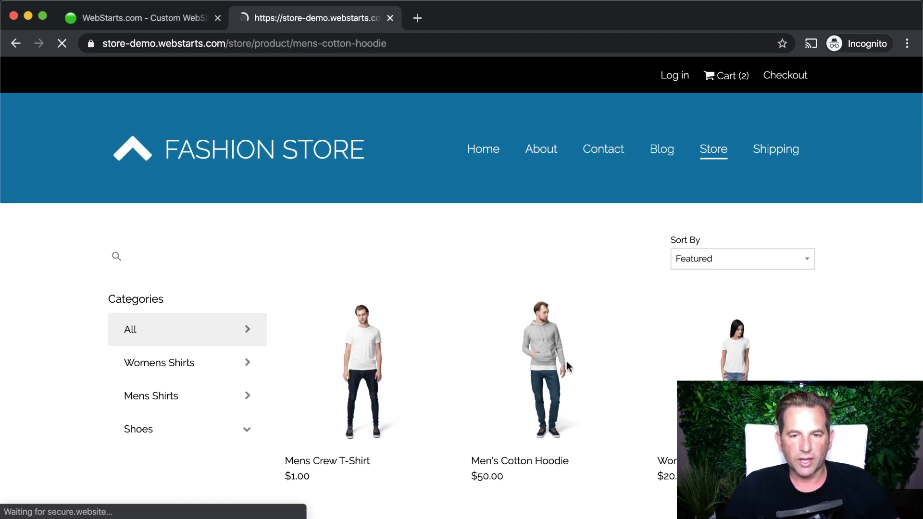